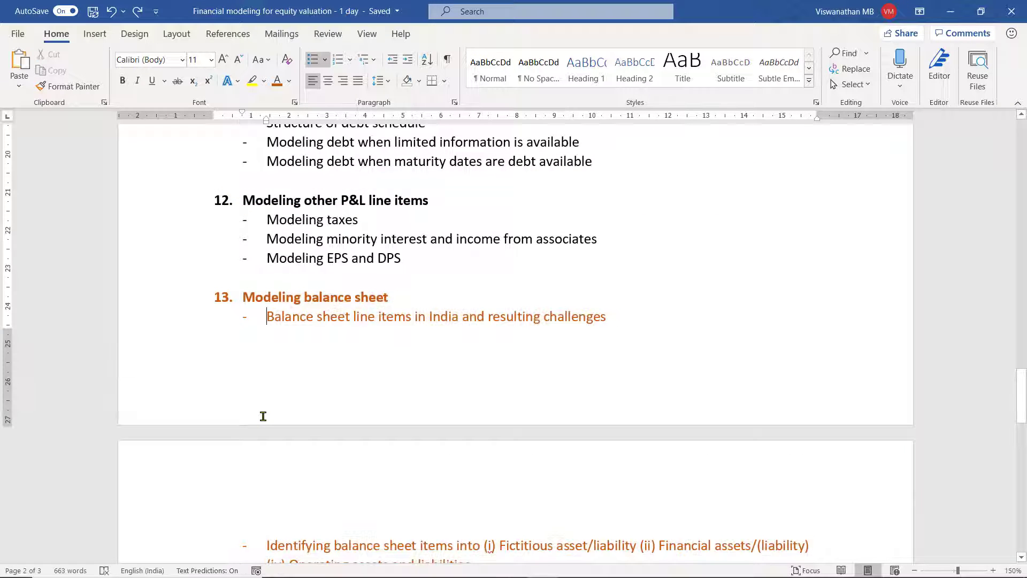
# Step: Examine how section 13 "Modeling balance sheet" and its bullets are split across the two pages
pyautogui.scroll(-3, 263, 416)
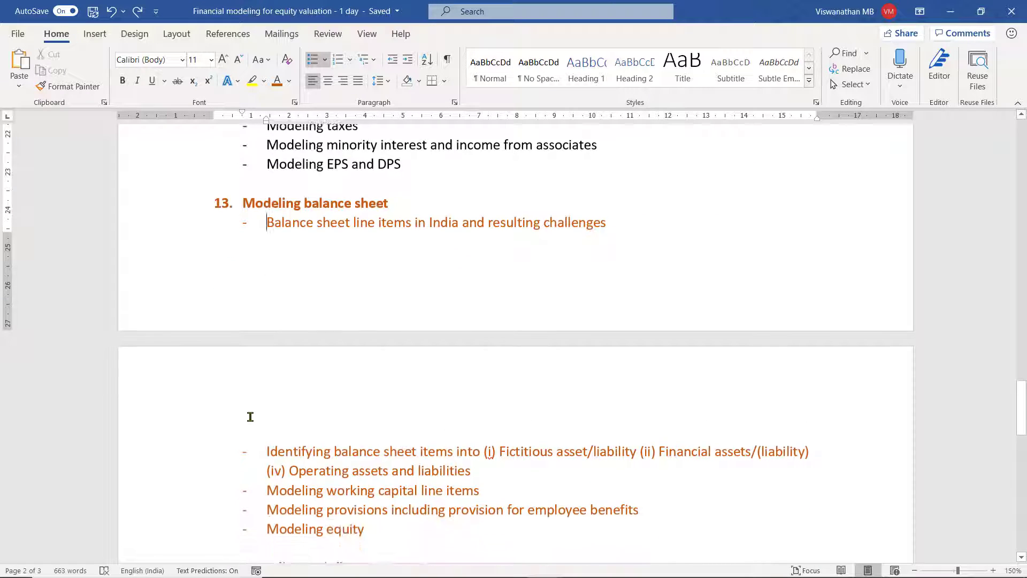
pyautogui.scroll(-2, 248, 415)
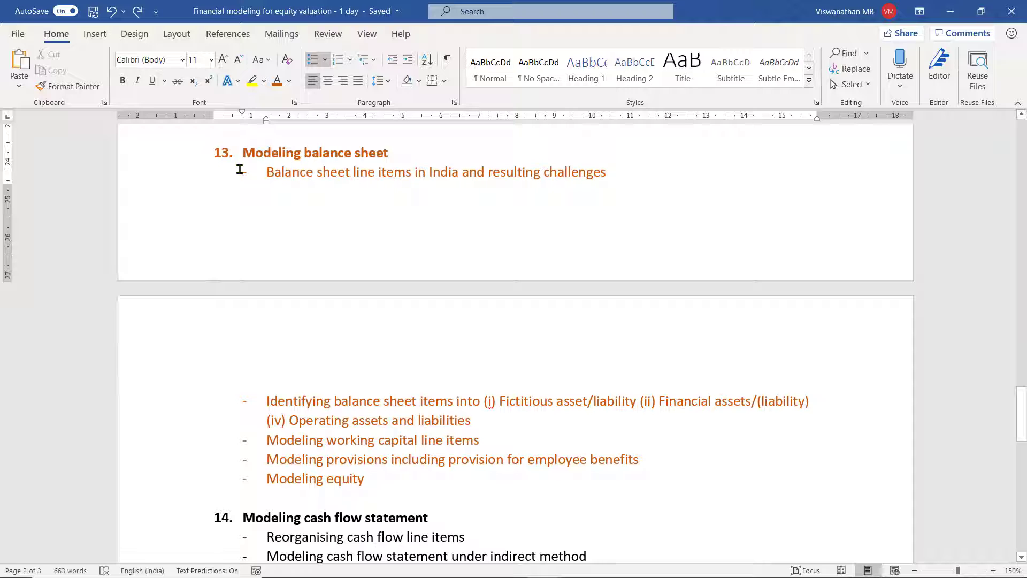
pyautogui.moveTo(242, 153); pyautogui.dragTo(459, 172)
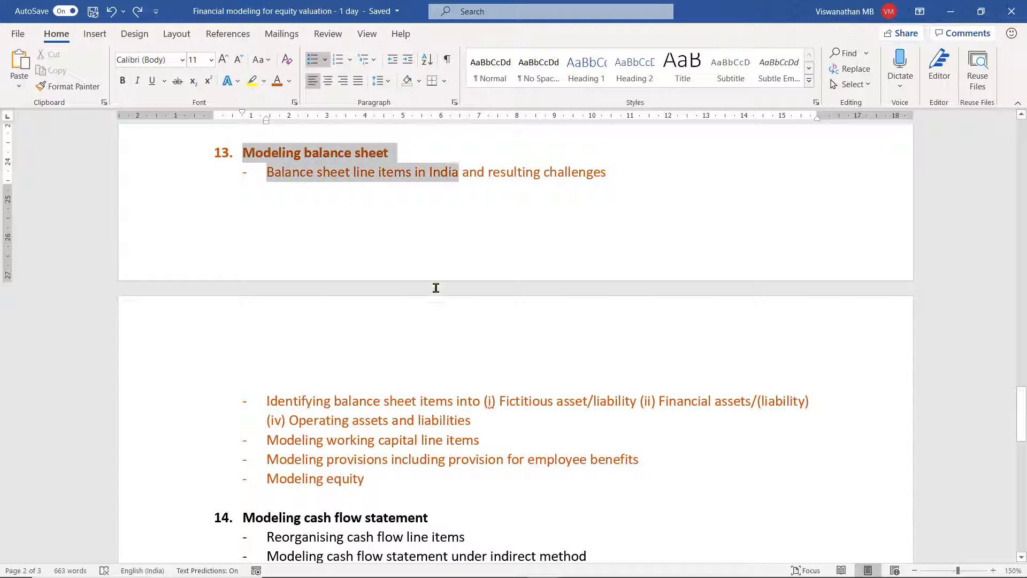
pyautogui.moveTo(436, 288); pyautogui.dragTo(453, 485)
pyautogui.click(367, 172)
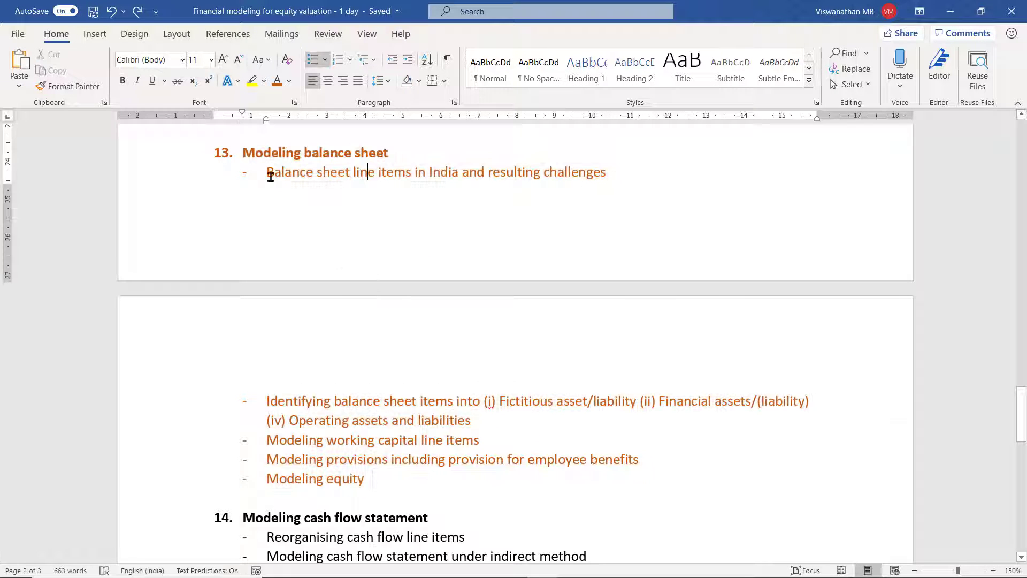
pyautogui.moveTo(264, 172); pyautogui.dragTo(605, 179)
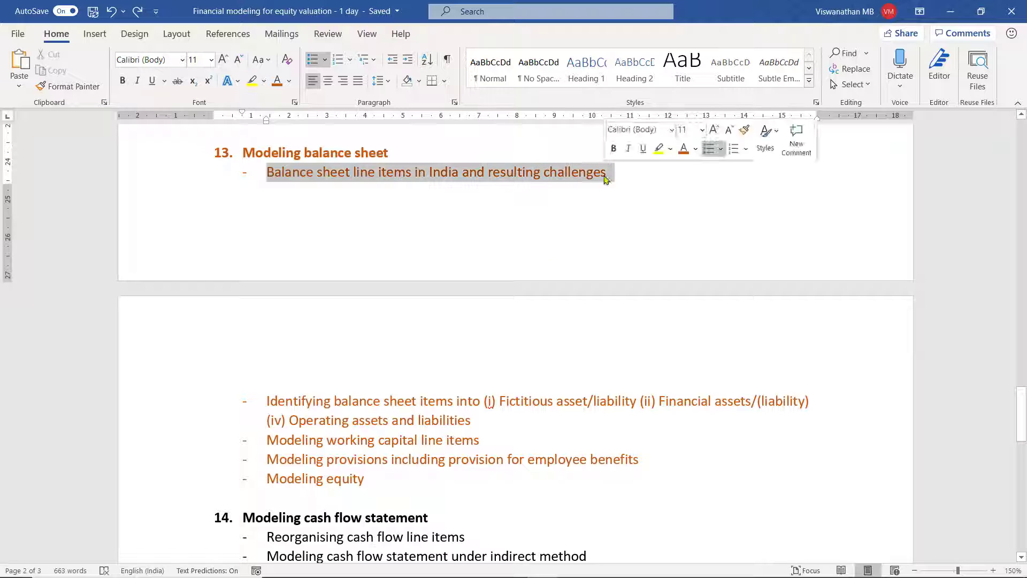
pyautogui.moveTo(268, 401); pyautogui.dragTo(240, 160)
pyautogui.click(413, 492)
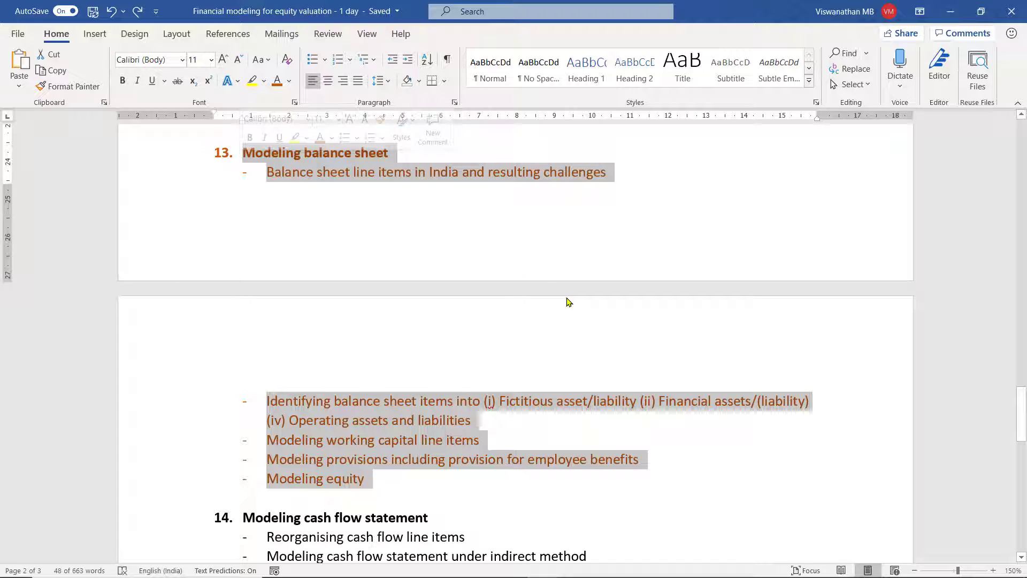
pyautogui.click(389, 478)
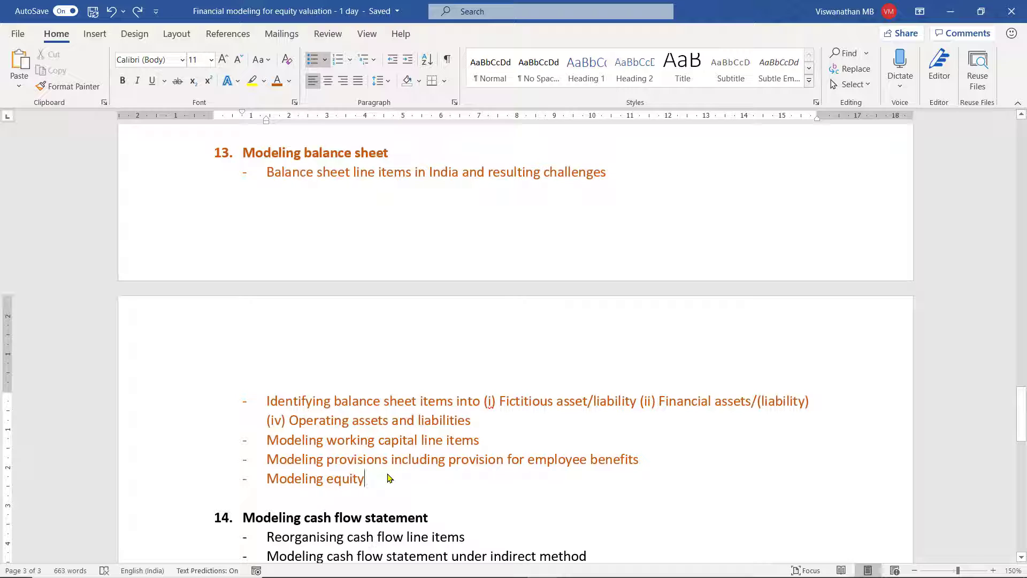
pyautogui.scroll(3, 386, 472)
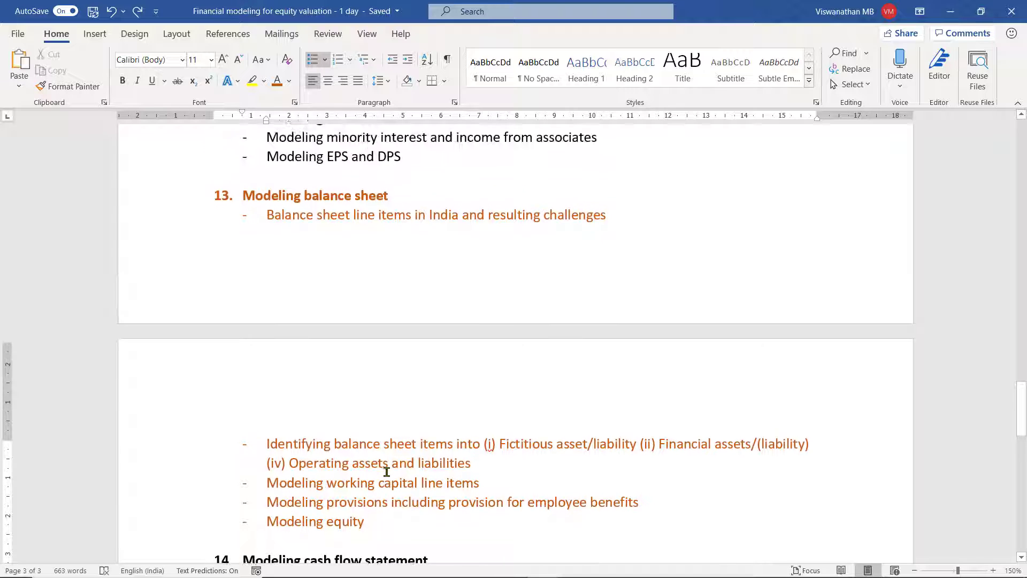
# Step: Insert blank lines above the section 13 heading until all of section 13 moves to the following page
pyautogui.click(284, 224)
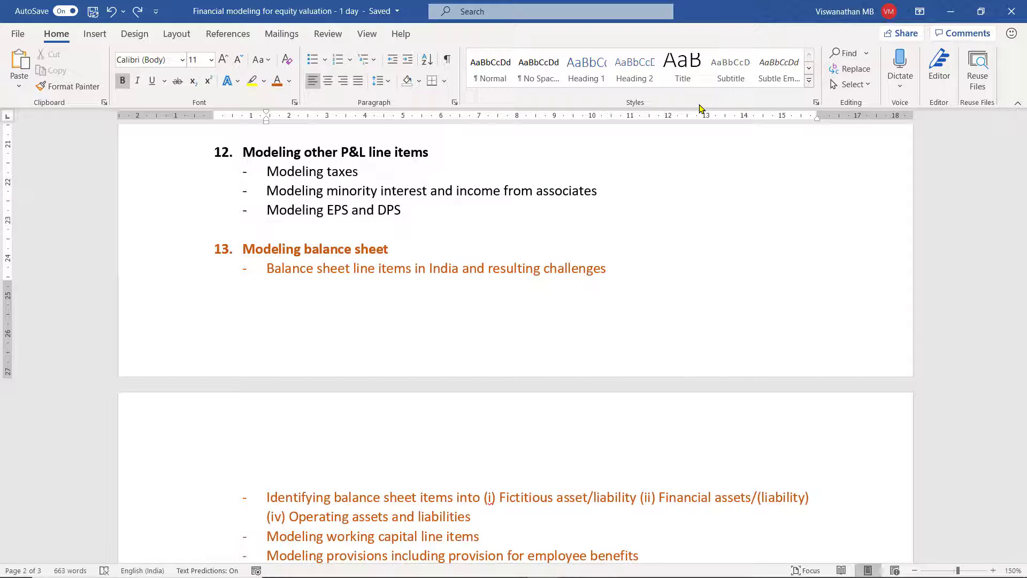
pyautogui.press('Return')
pyautogui.press('Return')
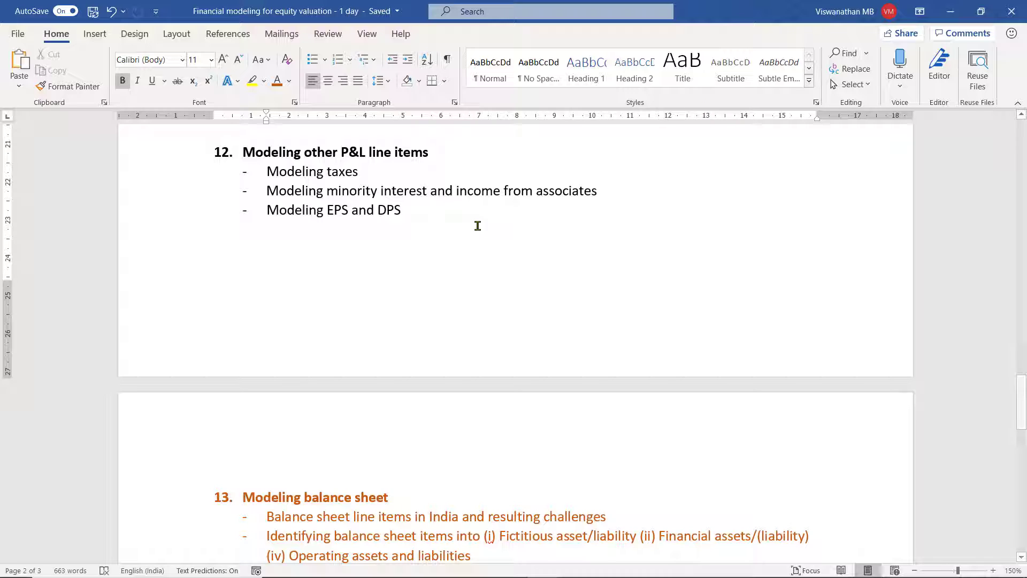
pyautogui.scroll(1, 483, 231)
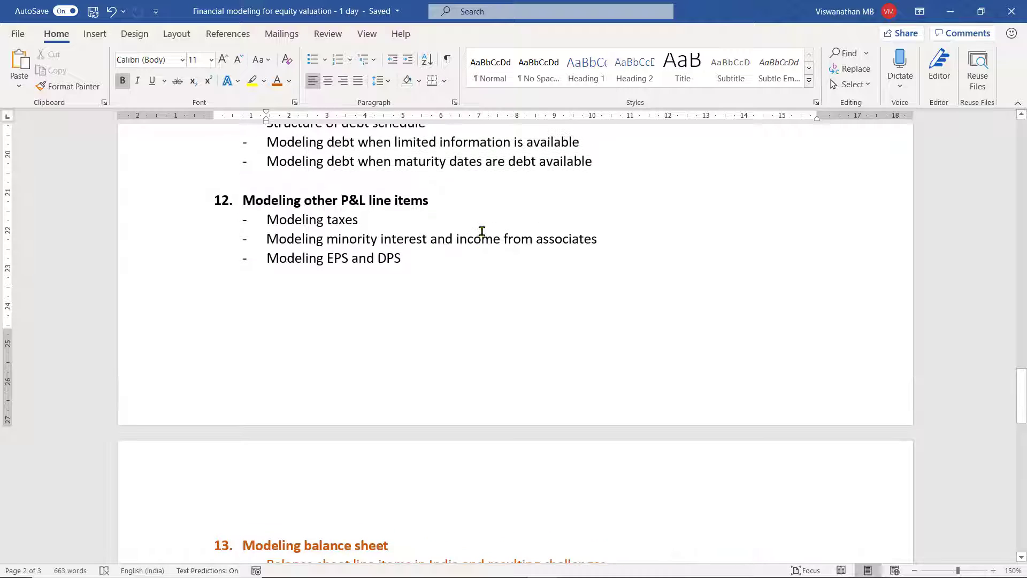
pyautogui.scroll(-2, 471, 246)
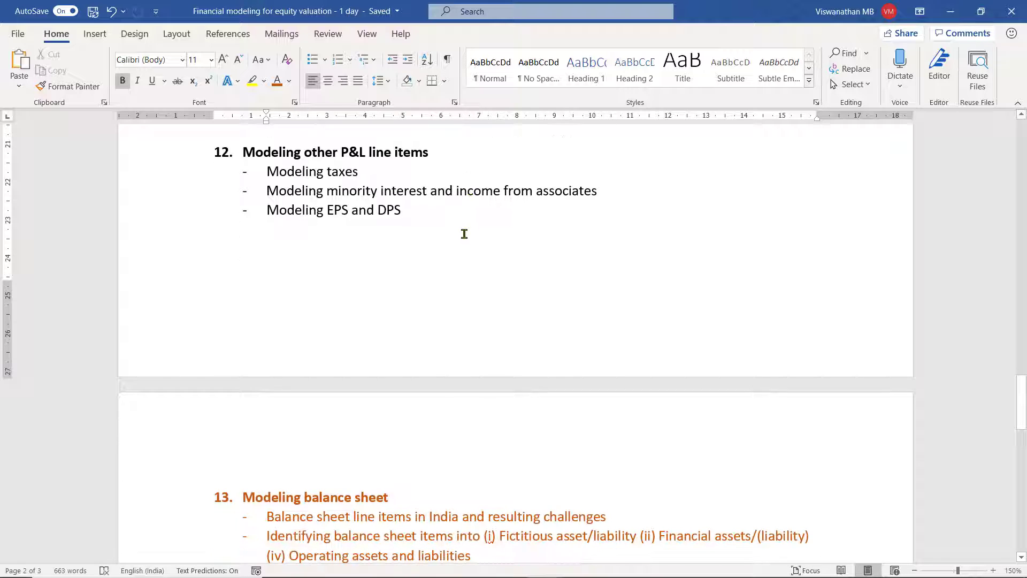
# Step: Add an empty bullet after "Modeling EPS and DPS" and check the effect on the "Modeling balance sheet" heading
pyautogui.click(437, 161)
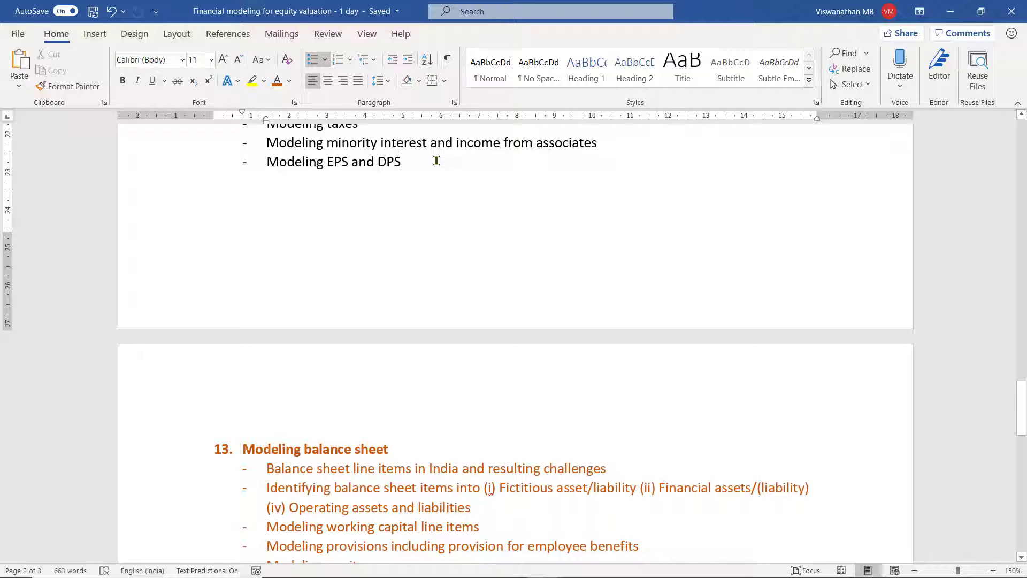
pyautogui.press('Return')
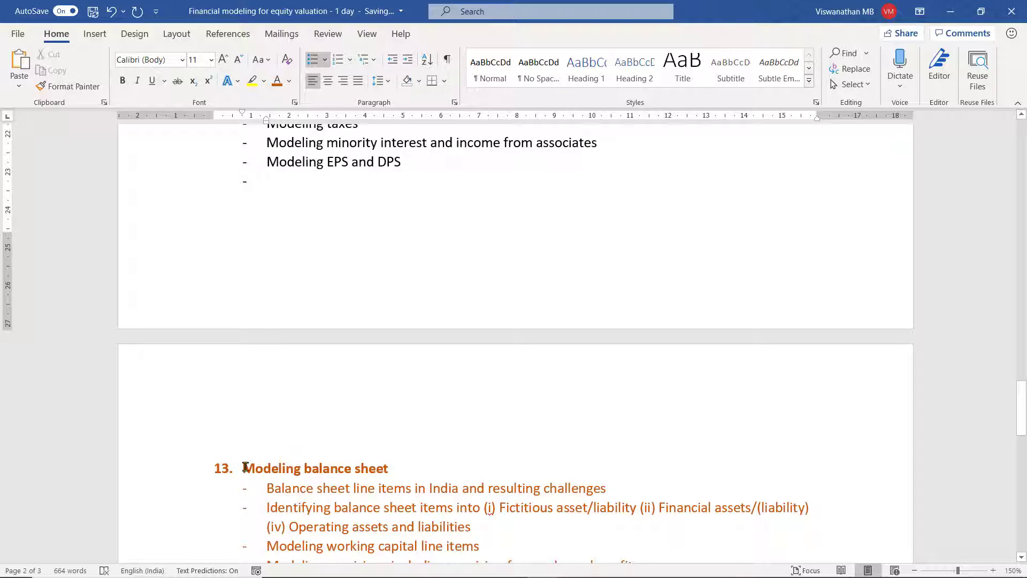
pyautogui.moveTo(245, 467); pyautogui.dragTo(403, 466)
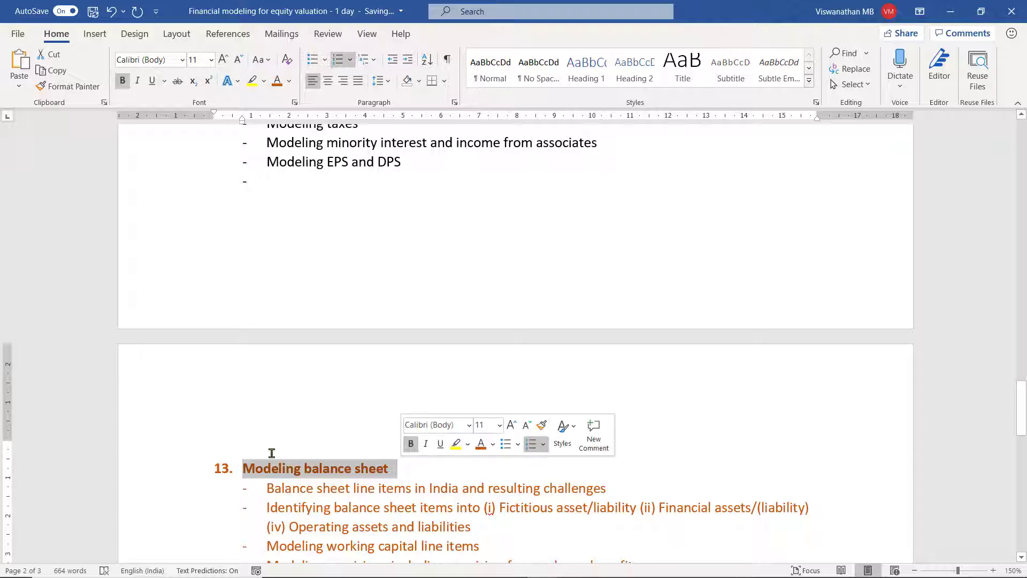
# Step: Delete the surplus blank lines and the empty bullet between section 12 and the "Modeling balance sheet" heading
pyautogui.click(270, 453)
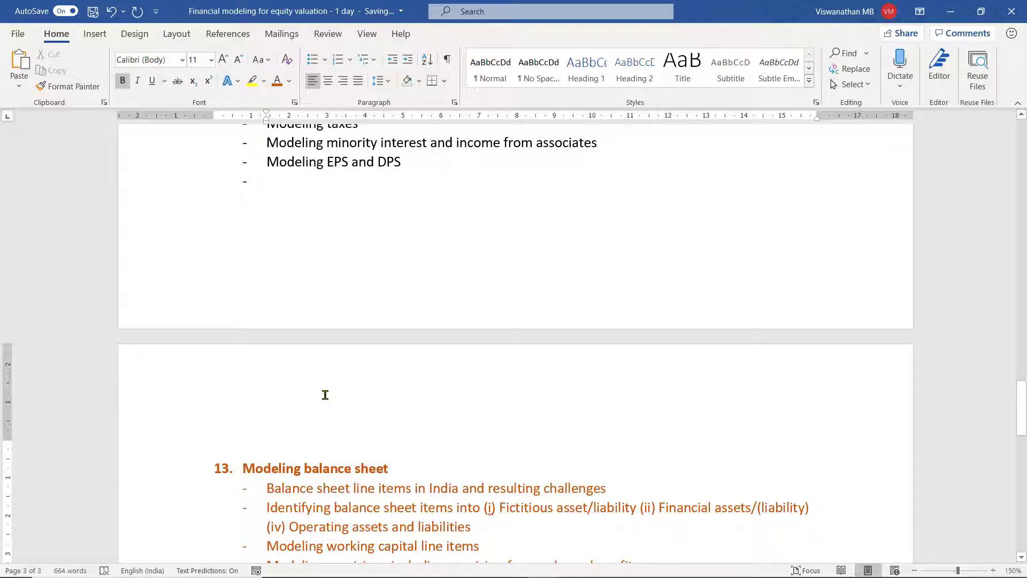
pyautogui.hotkey('shift', 'Up')
pyautogui.hotkey('shift', 'Up')
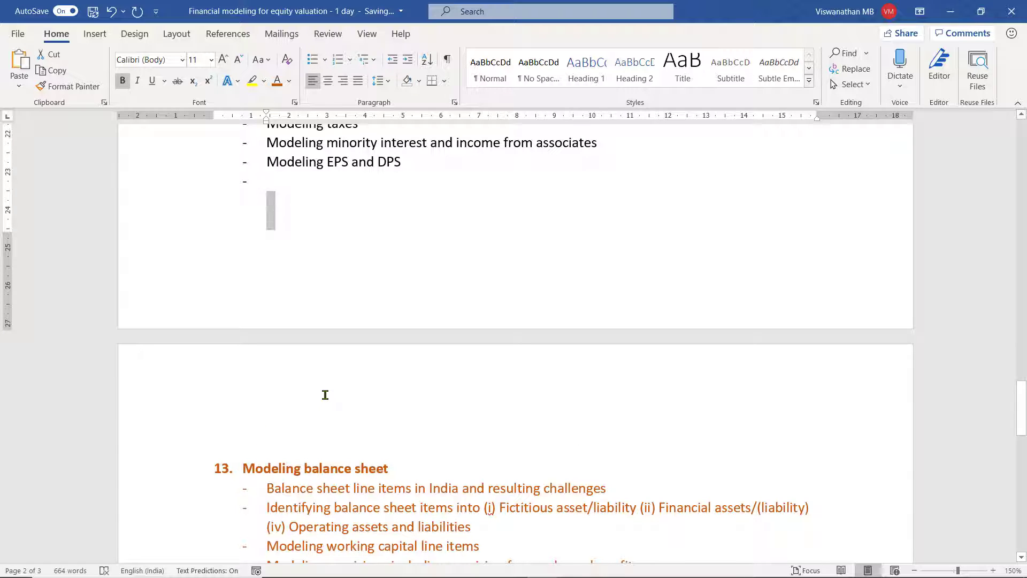
pyautogui.press('Delete')
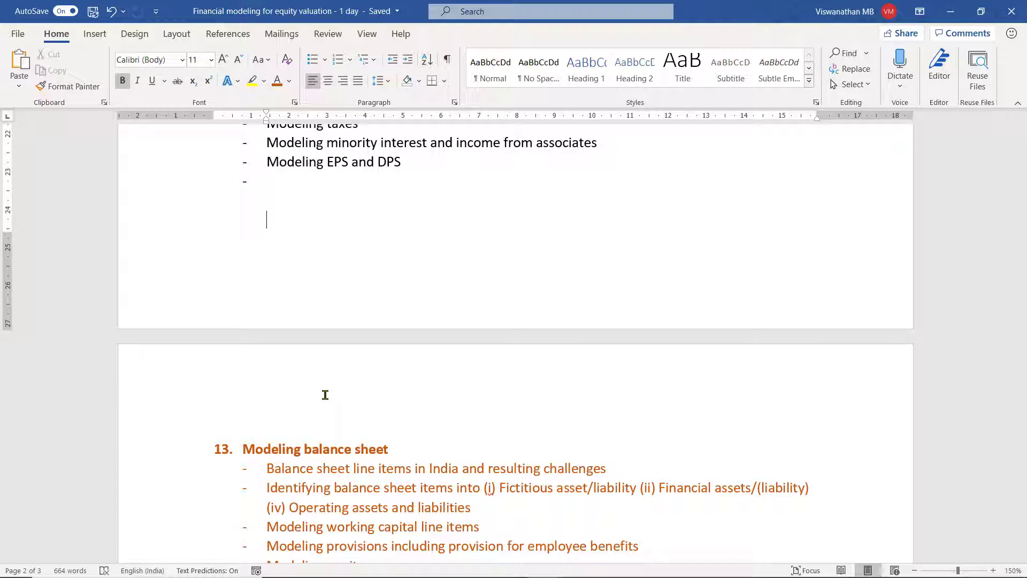
pyautogui.press('Delete')
pyautogui.press('Up')
pyautogui.press('BackSpace')
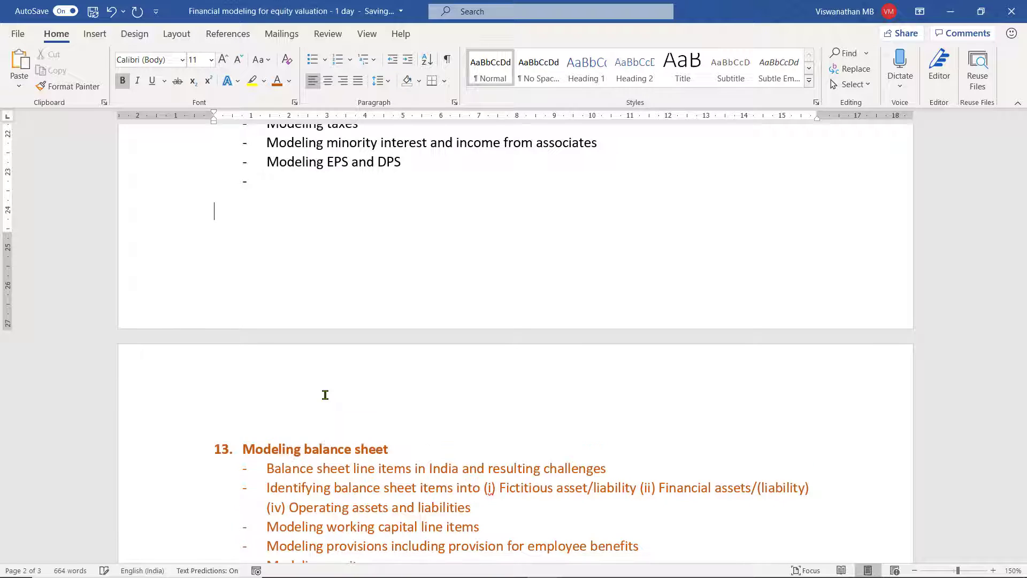
pyautogui.press('BackSpace')
pyautogui.press('BackSpace')
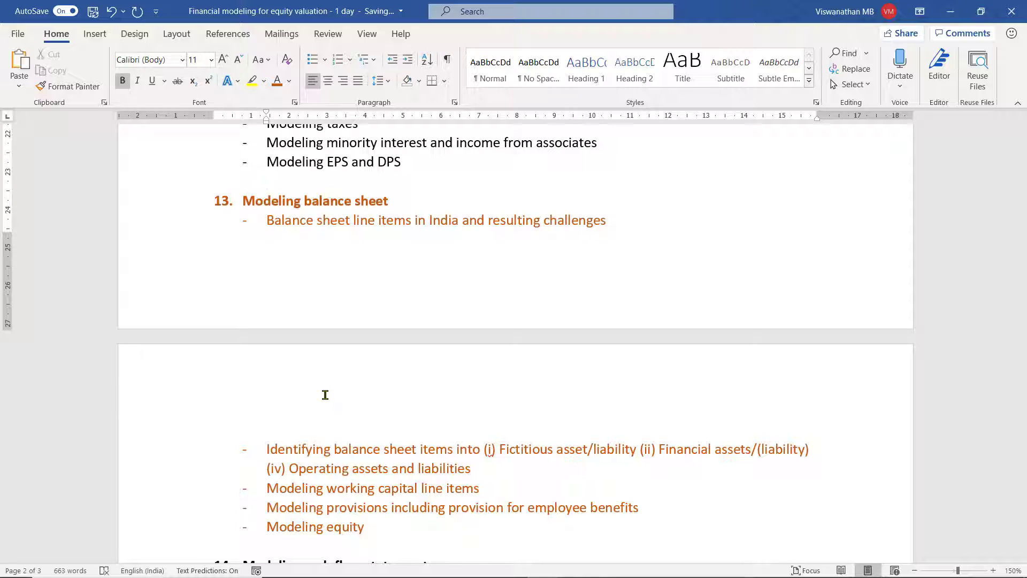
# Step: Insert a page break before section 13 and remove the blank line above its heading
pyautogui.hotkey('ctrl', 'Return')
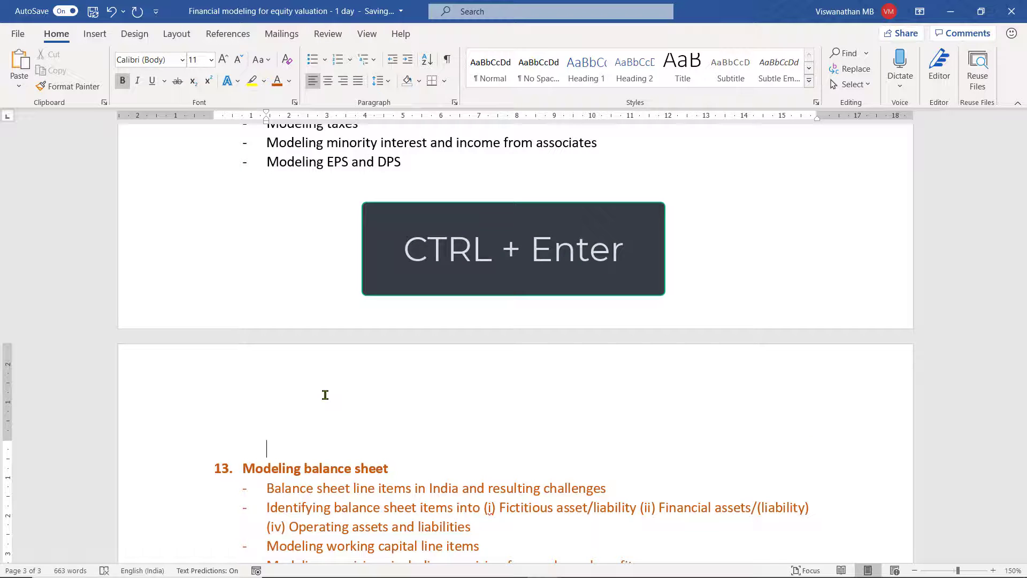
pyautogui.press('Delete')
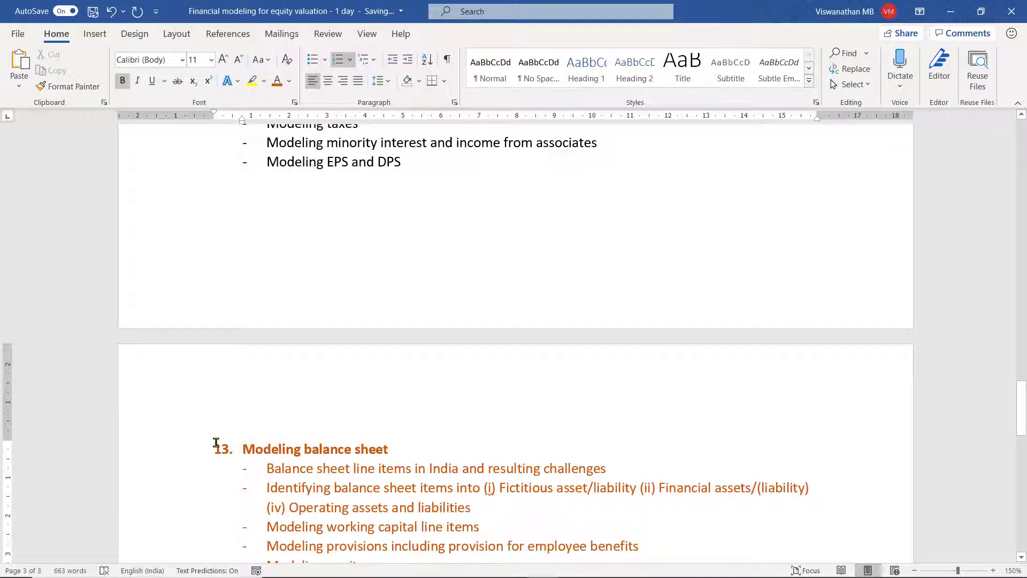
pyautogui.moveTo(216, 442)
pyautogui.mouseDown()
pyautogui.moveTo(276, 447)
pyautogui.moveTo(219, 445)
pyautogui.mouseUp()
# Step: Add the bullet "Modeling payout ratio" after "Modeling EPS and DPS" and check the position of the section 13 heading
pyautogui.click(416, 158)
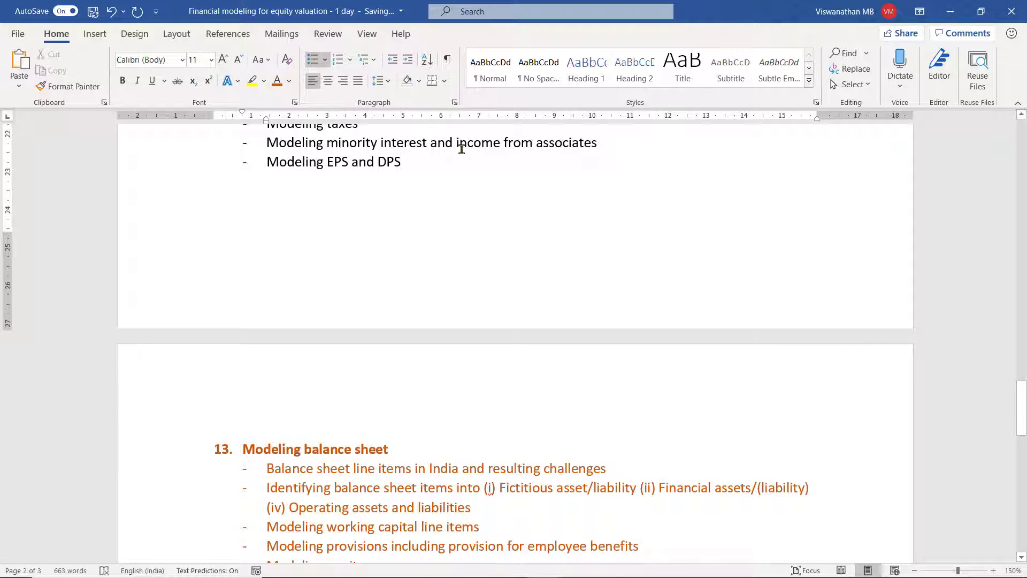
pyautogui.press('Return')
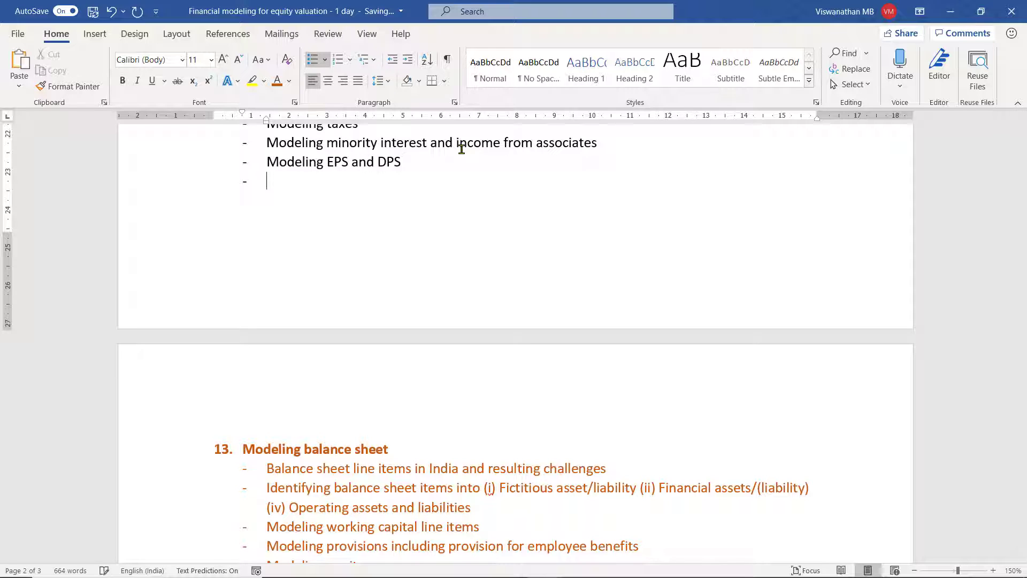
pyautogui.write('Modeling payout')
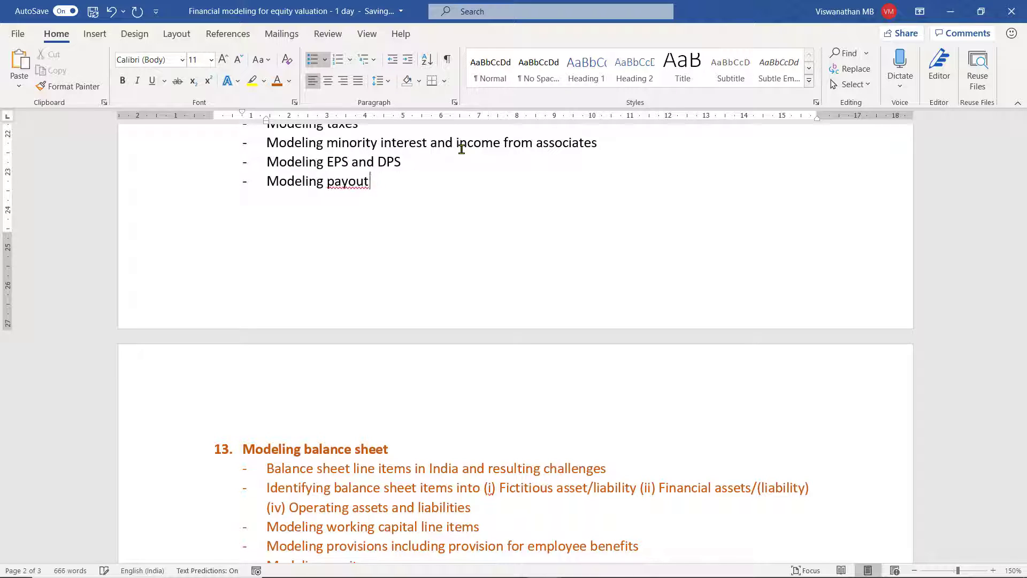
pyautogui.write(' ratio')
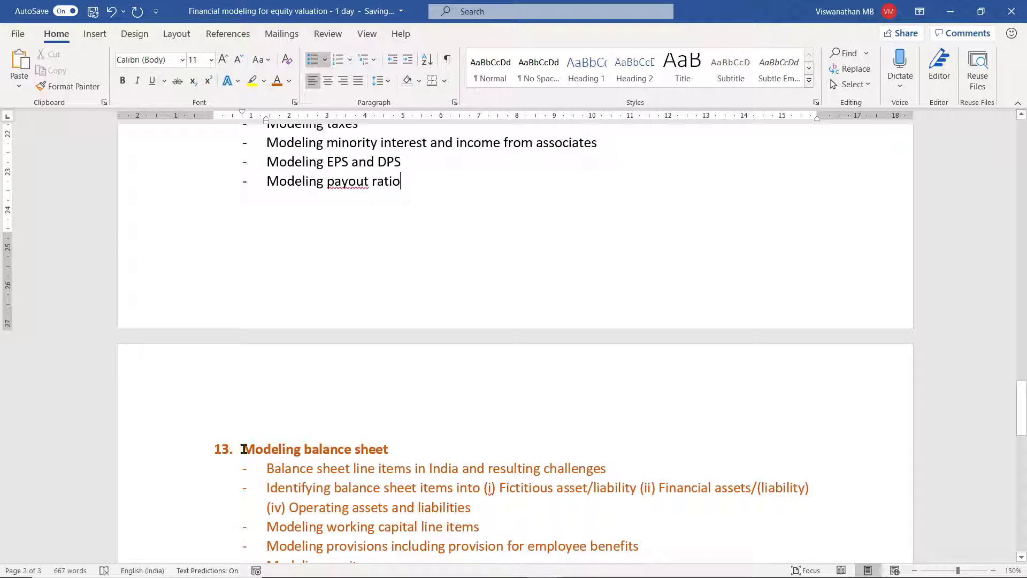
pyautogui.moveTo(243, 449); pyautogui.dragTo(403, 448)
pyautogui.click(425, 181)
pyautogui.scroll(2, 422, 184)
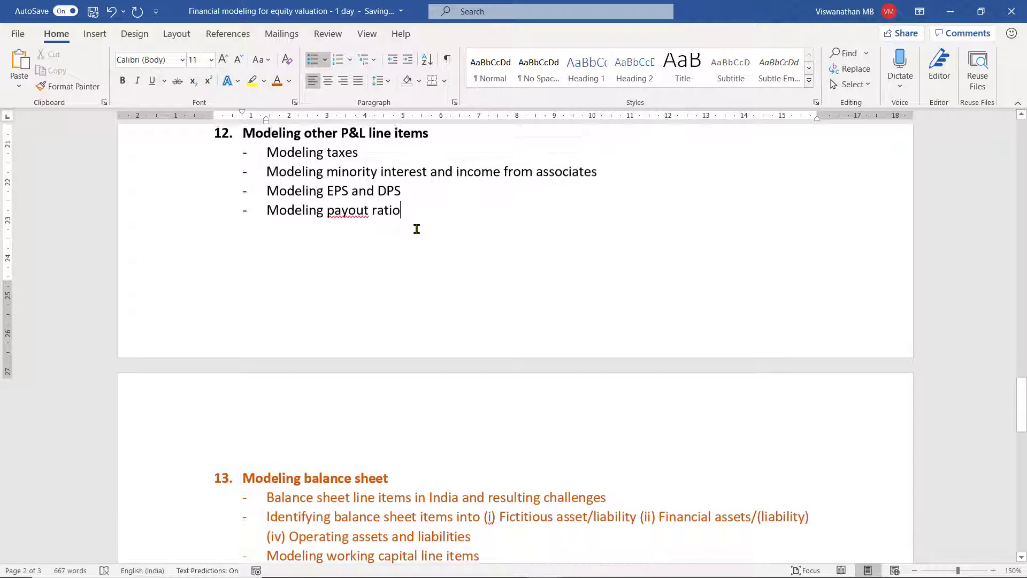
# Step: Delete all of section 12 "Modeling other P&L line items" with its bullets and check where section 13 starts
pyautogui.moveTo(412, 230); pyautogui.dragTo(226, 154)
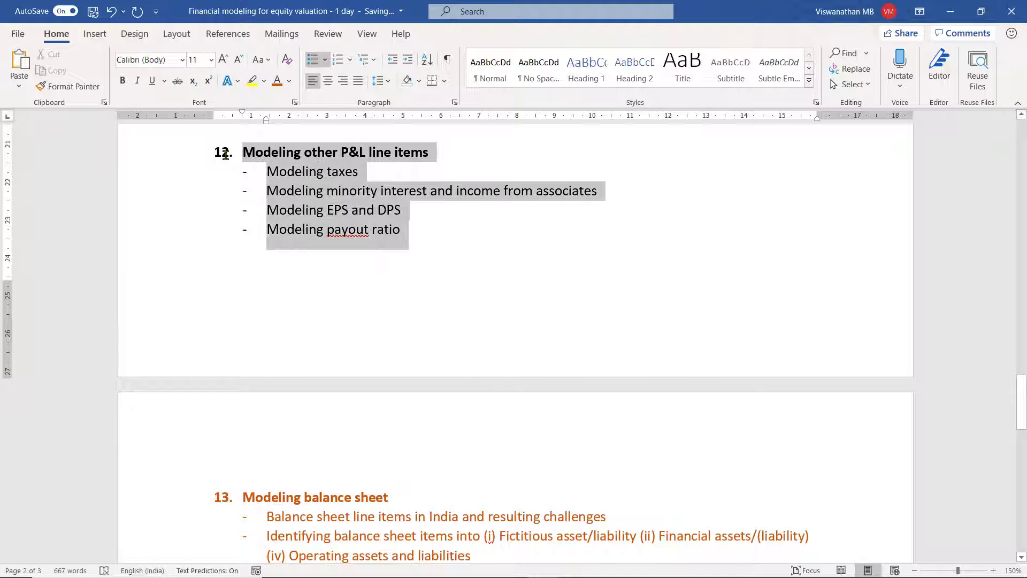
pyautogui.press('Delete')
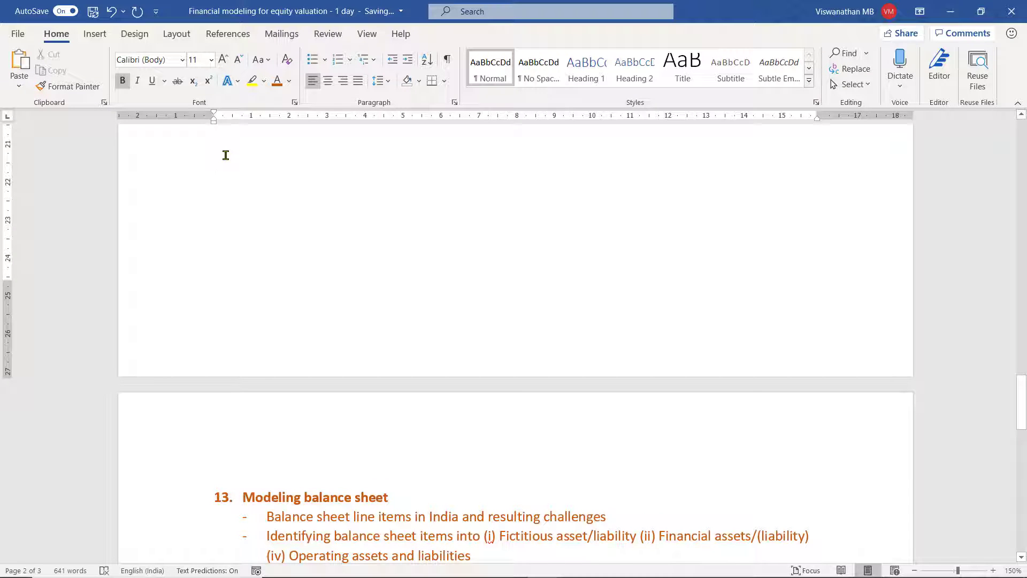
pyautogui.scroll(2, 216, 161)
pyautogui.click(222, 193)
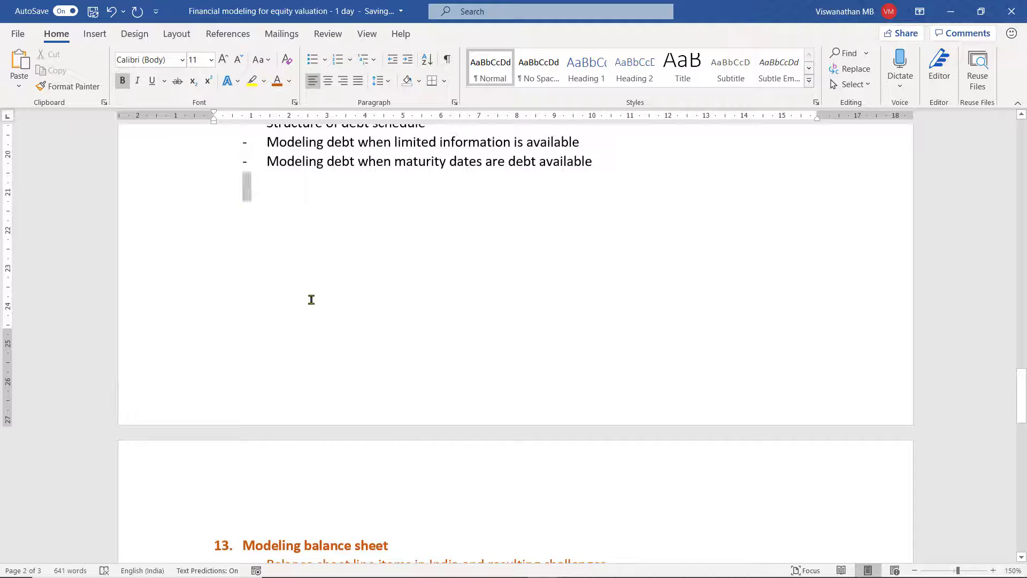
pyautogui.moveTo(312, 299); pyautogui.dragTo(362, 392)
pyautogui.scroll(-2, 364, 391)
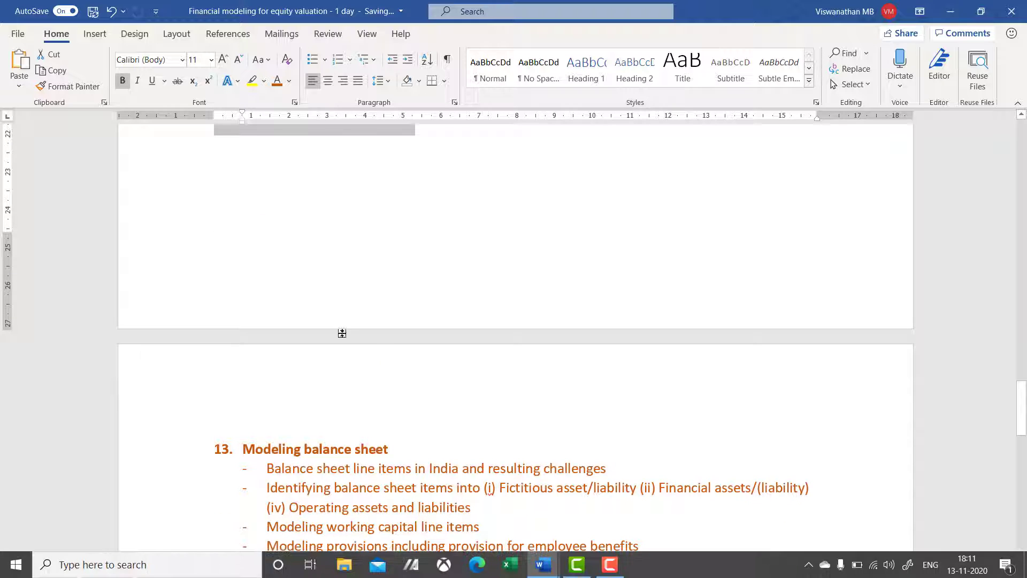
pyautogui.scroll(-1, 342, 333)
pyautogui.scroll(3, 361, 431)
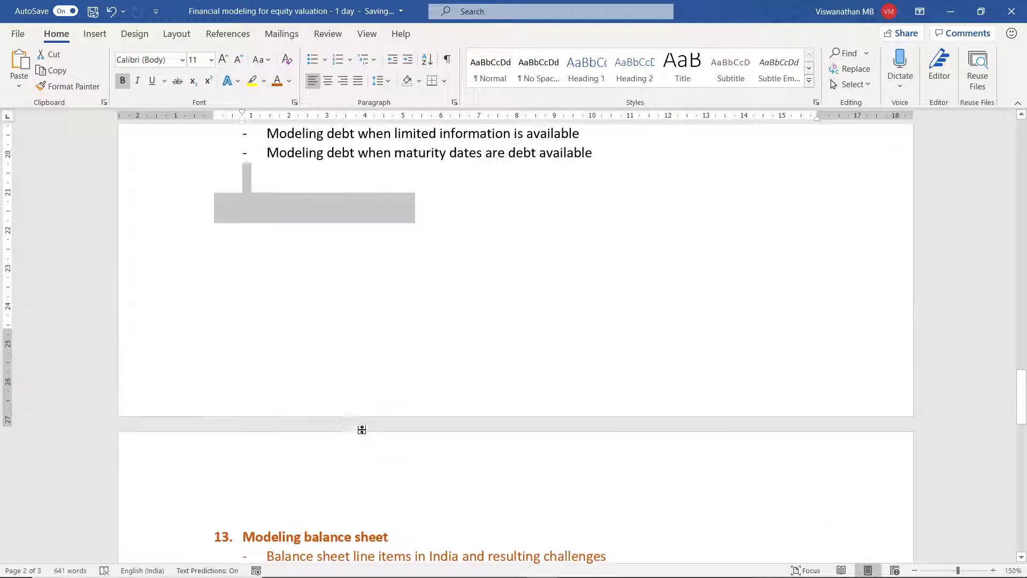
# Step: Undo the section 12 edits and remove the page break before section 13, keeping one blank line between the sections
pyautogui.write('12.\tModeling other P&L line items -\tModeling taxes -\tModeling minority interest and income from associates -\tModeling EPS and DPS')
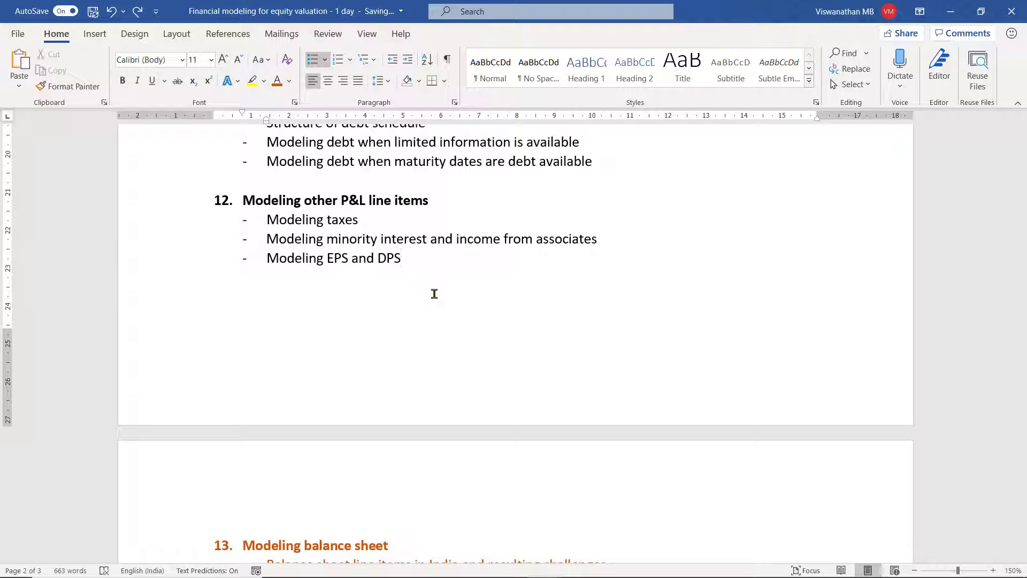
pyautogui.press('Delete')
pyautogui.press('Return')
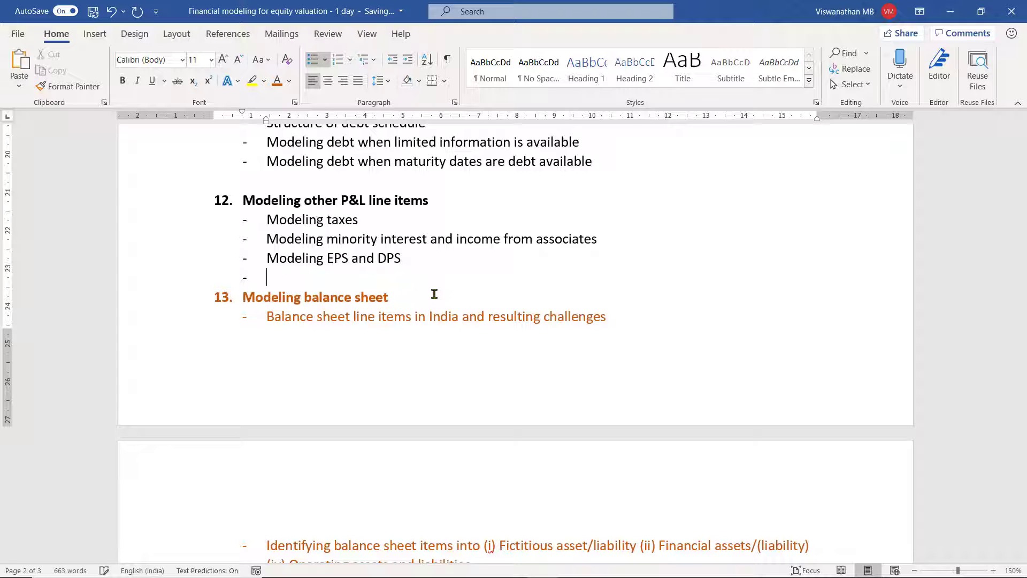
pyautogui.scroll(-2, 383, 367)
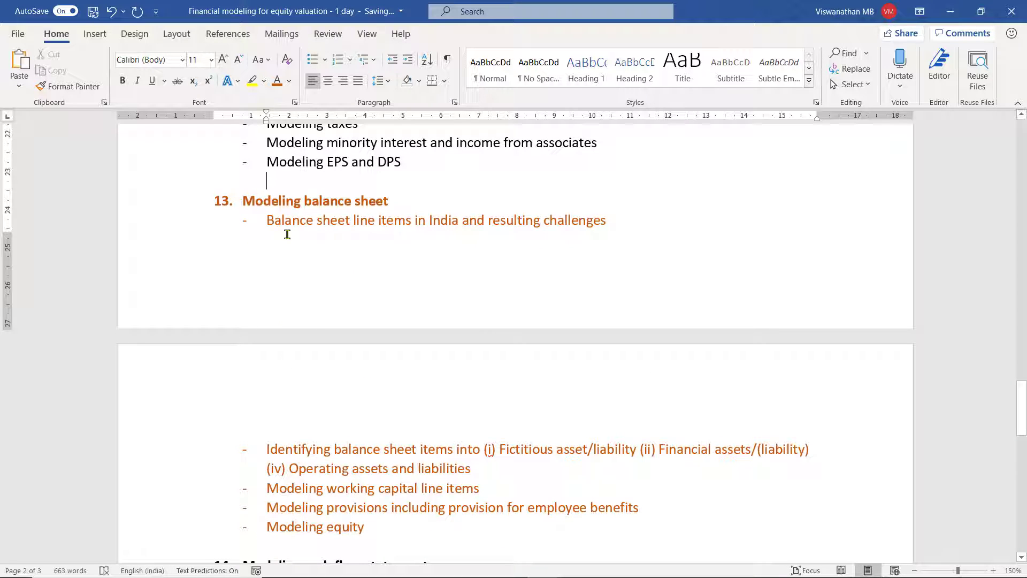
# Step: Turn on "Keep with next" for the section 13 heading and all its bullets and check where the section falls
pyautogui.moveTo(241, 203); pyautogui.dragTo(373, 523)
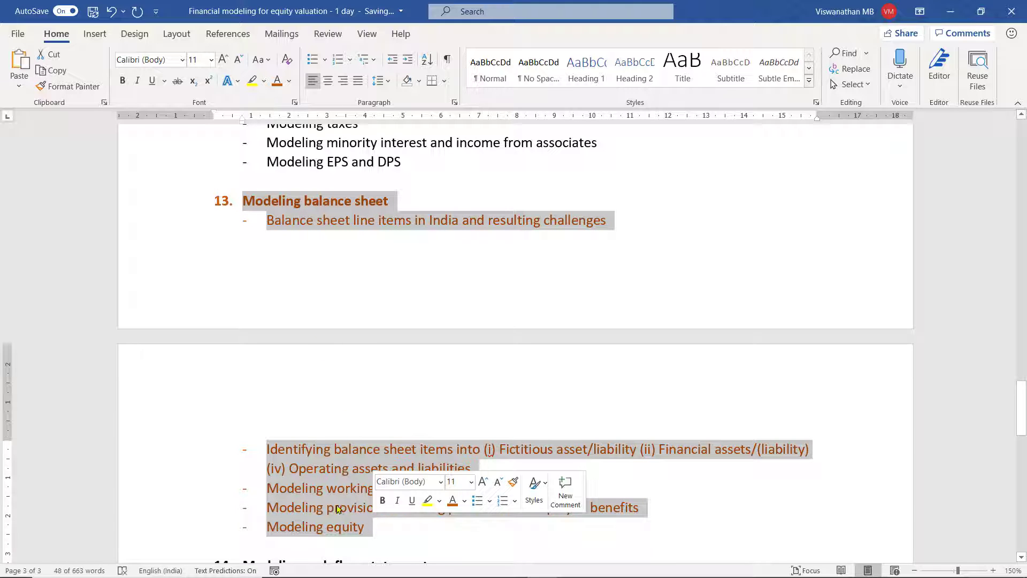
pyautogui.rightClick(329, 484)
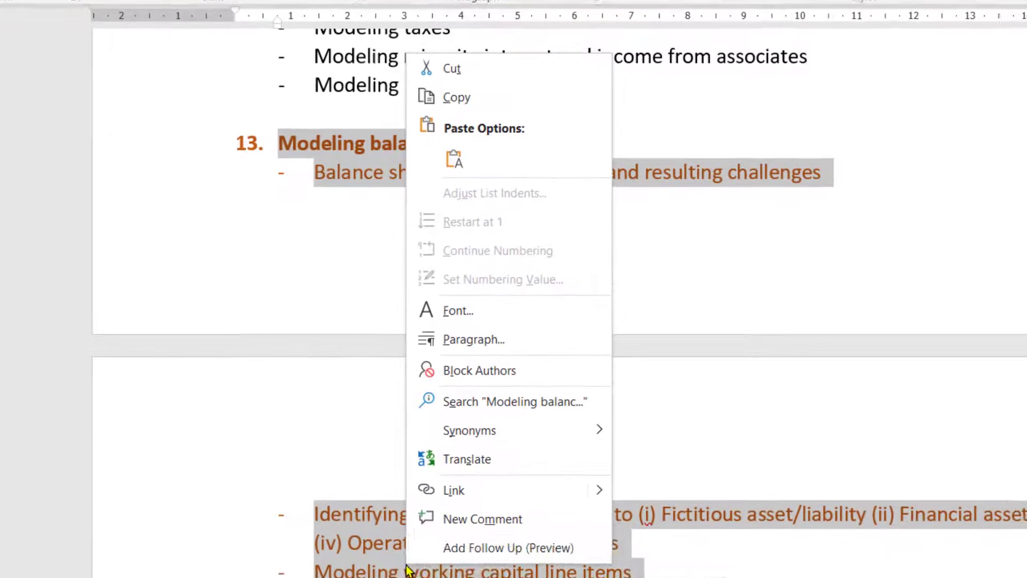
pyautogui.click(474, 339)
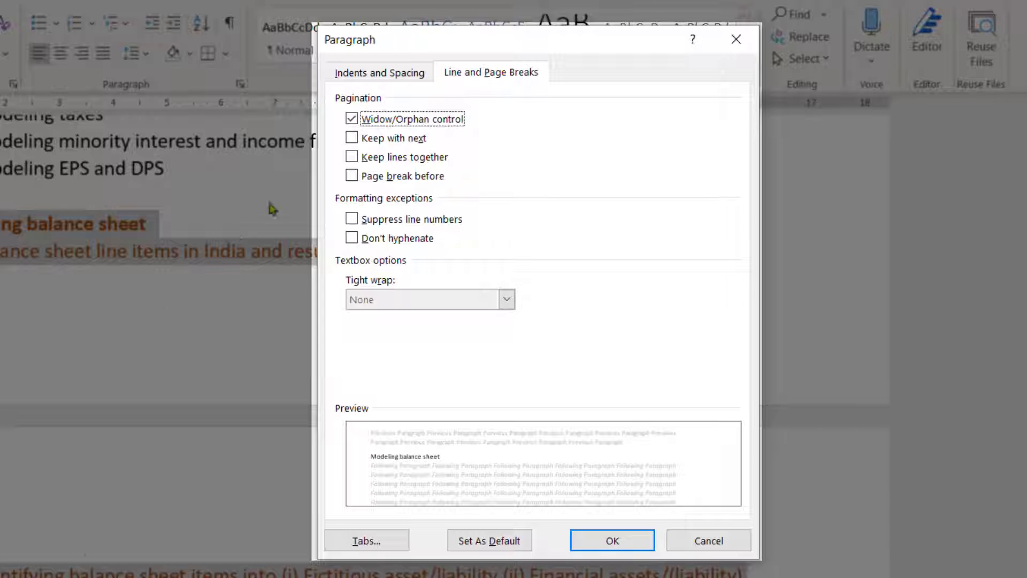
pyautogui.click(351, 138)
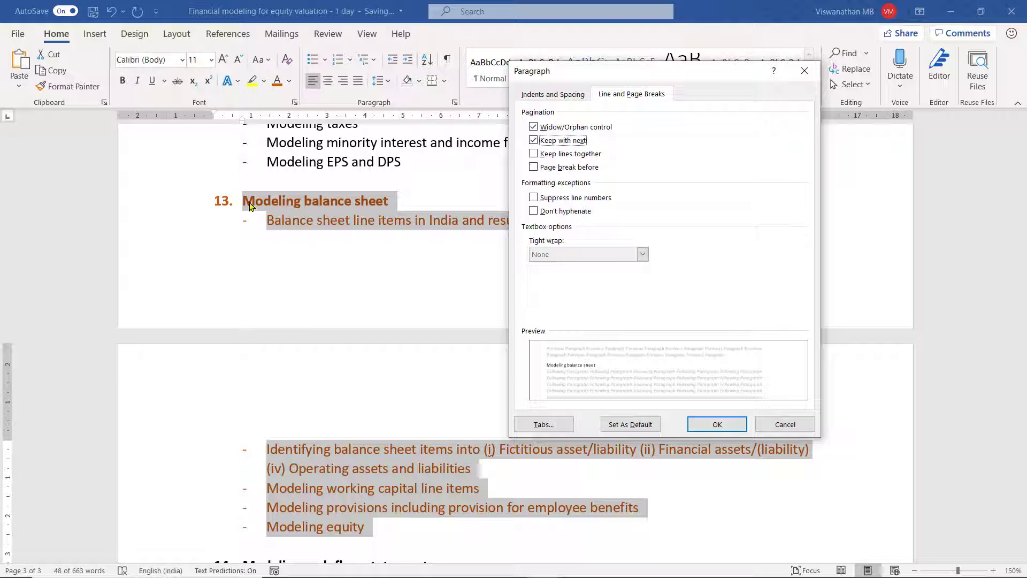
pyautogui.click(698, 430)
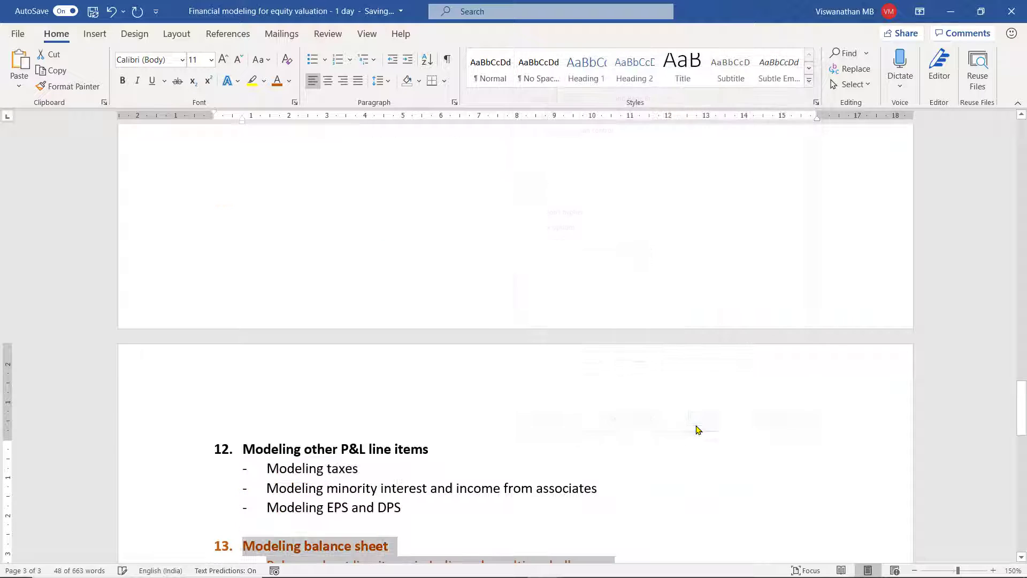
pyautogui.scroll(-3, 301, 393)
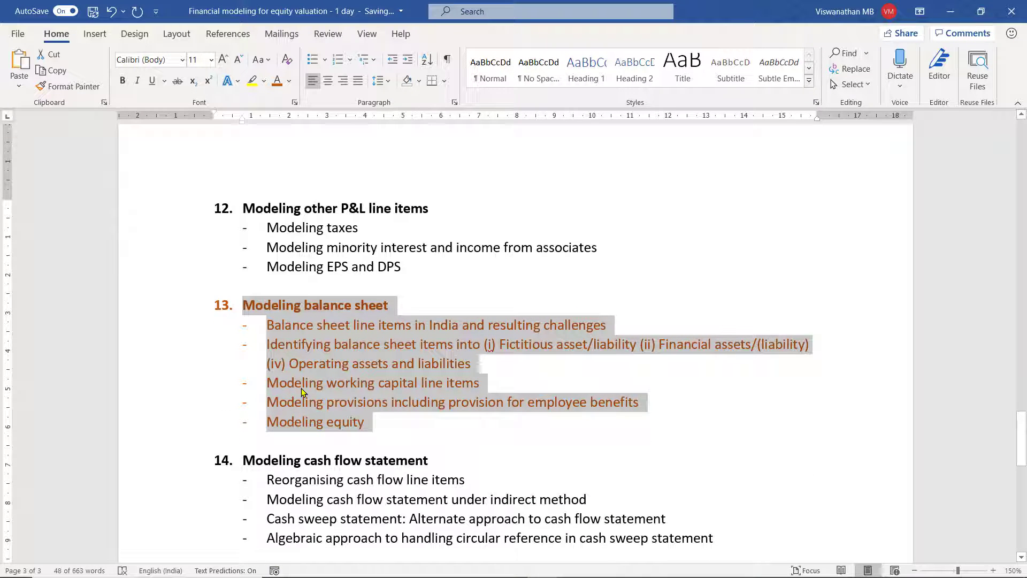
pyautogui.click(317, 386)
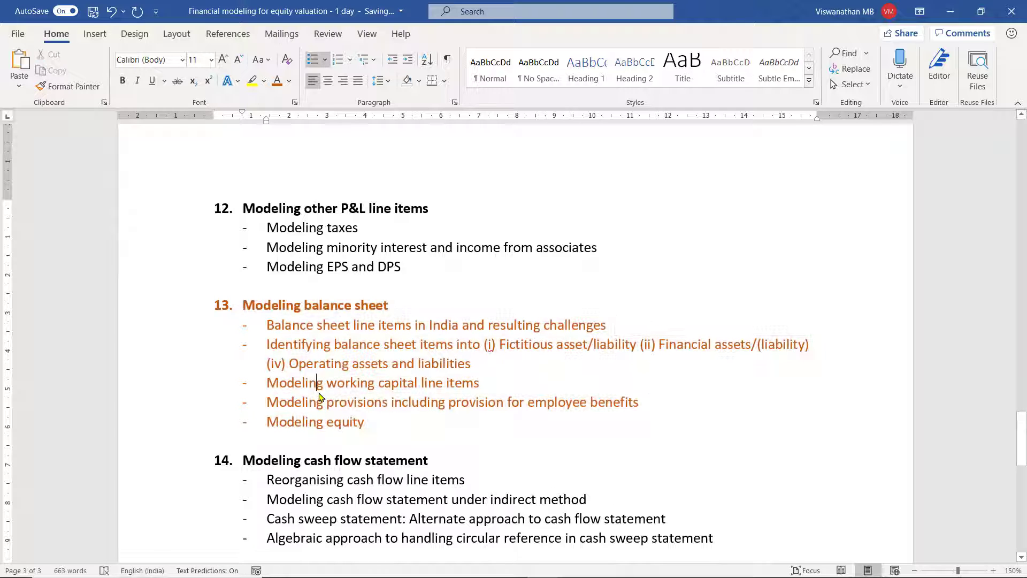
# Step: Delete sections 10 "Depreciation and Fixed Asset schedule" and 11 "Modeling debt and interest" and check the position of "Modeling balance sheet"
pyautogui.scroll(-1, 322, 388)
pyautogui.scroll(3, 321, 389)
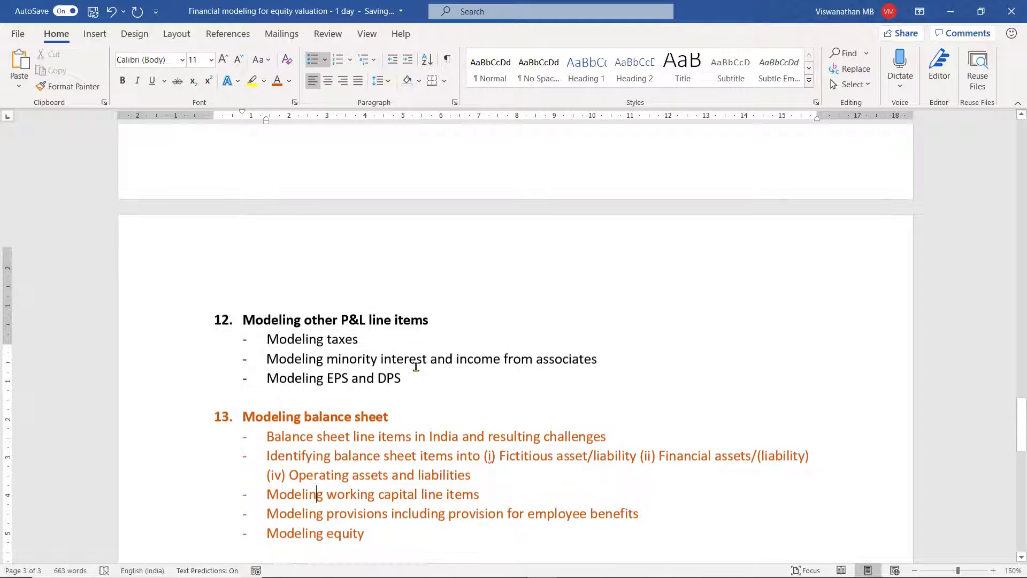
pyautogui.scroll(3, 458, 422)
pyautogui.scroll(4, 458, 422)
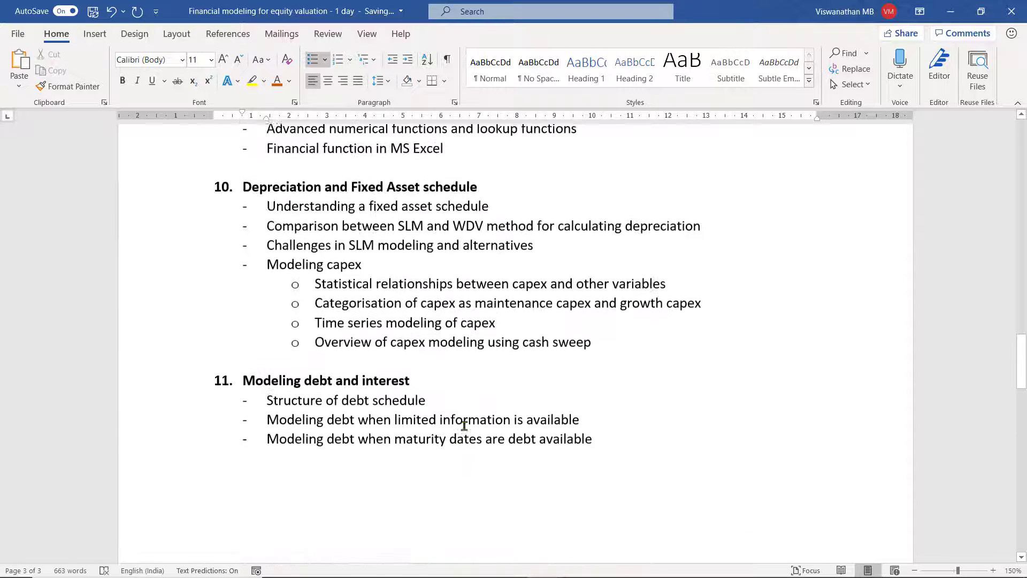
pyautogui.moveTo(244, 198); pyautogui.dragTo(704, 457)
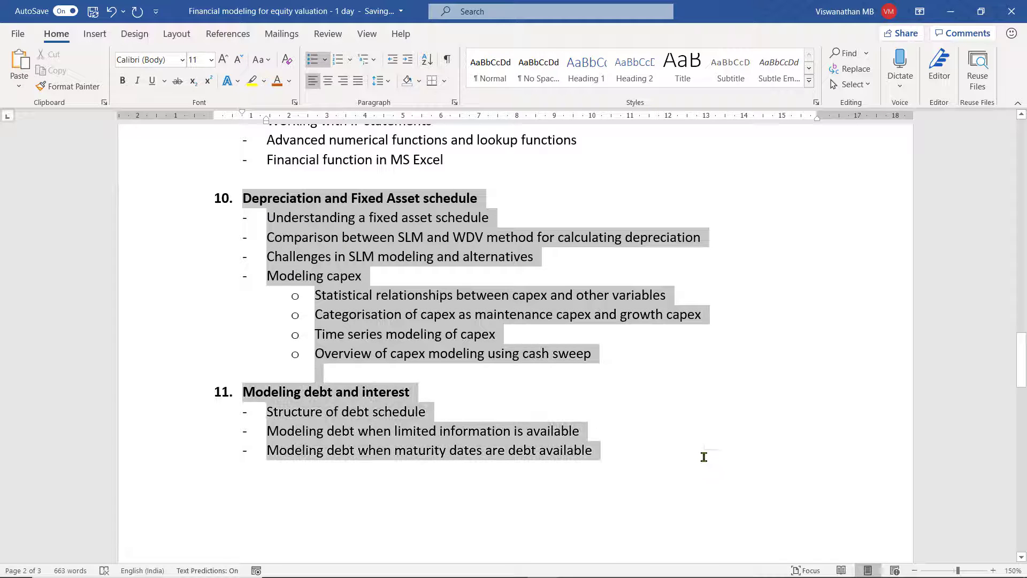
pyautogui.press('Delete')
pyautogui.press('Delete')
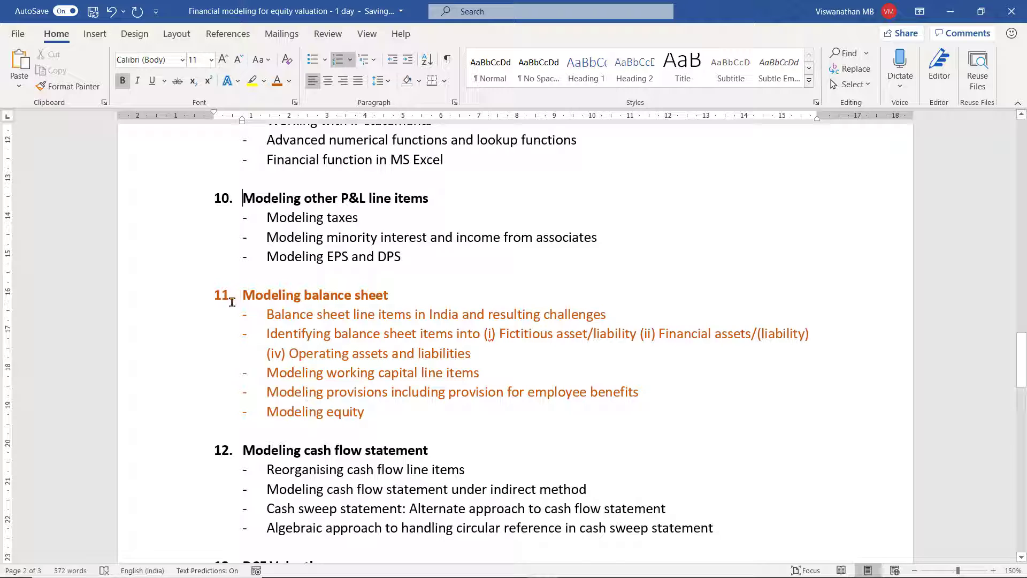
pyautogui.moveTo(243, 296); pyautogui.dragTo(375, 417)
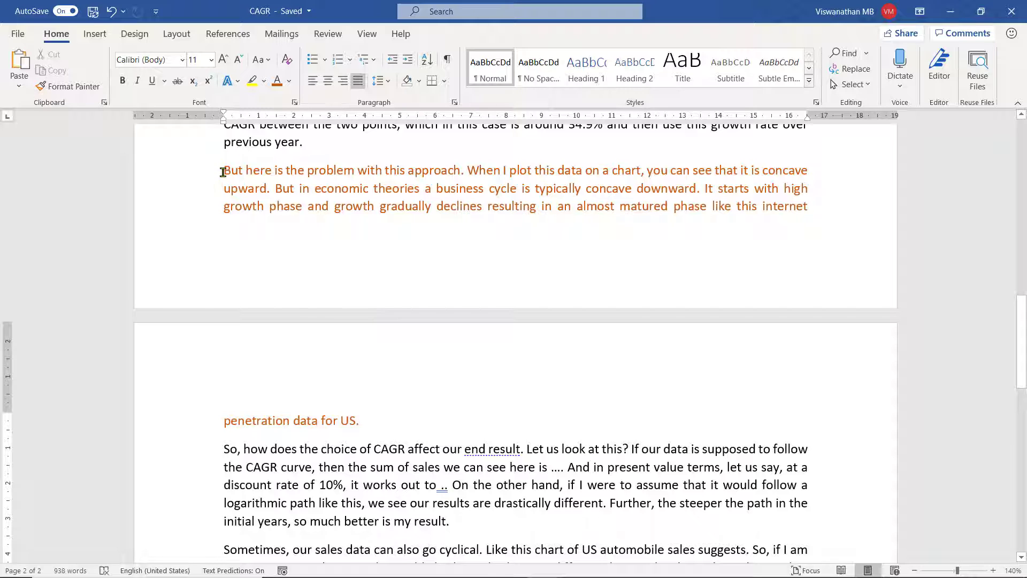
# Step: In the CAGR document, turn on Widow/Orphan control for the orange paragraph starting "But here is the problem with this approach"
pyautogui.moveTo(224, 170); pyautogui.dragTo(360, 399)
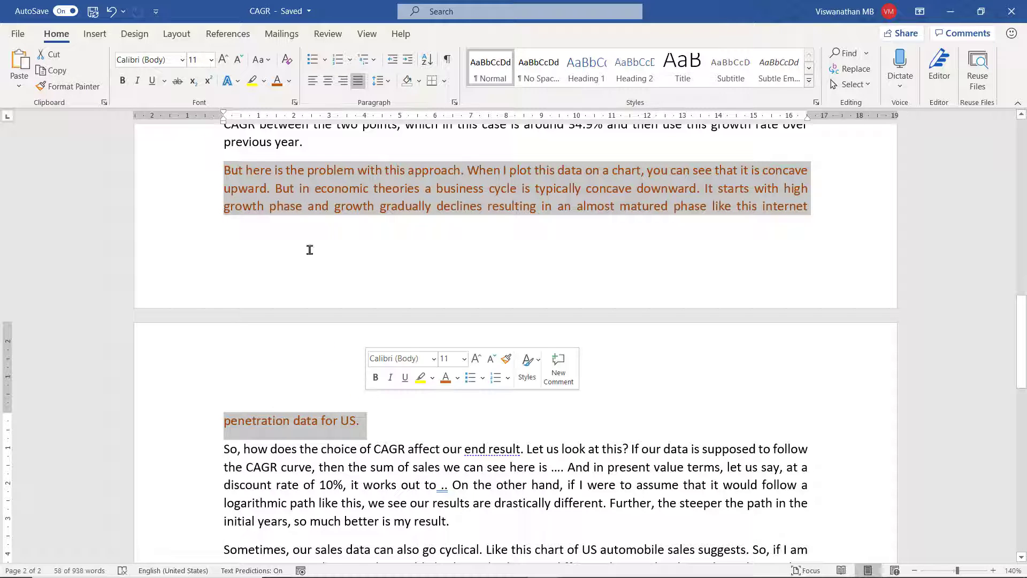
pyautogui.click(275, 420)
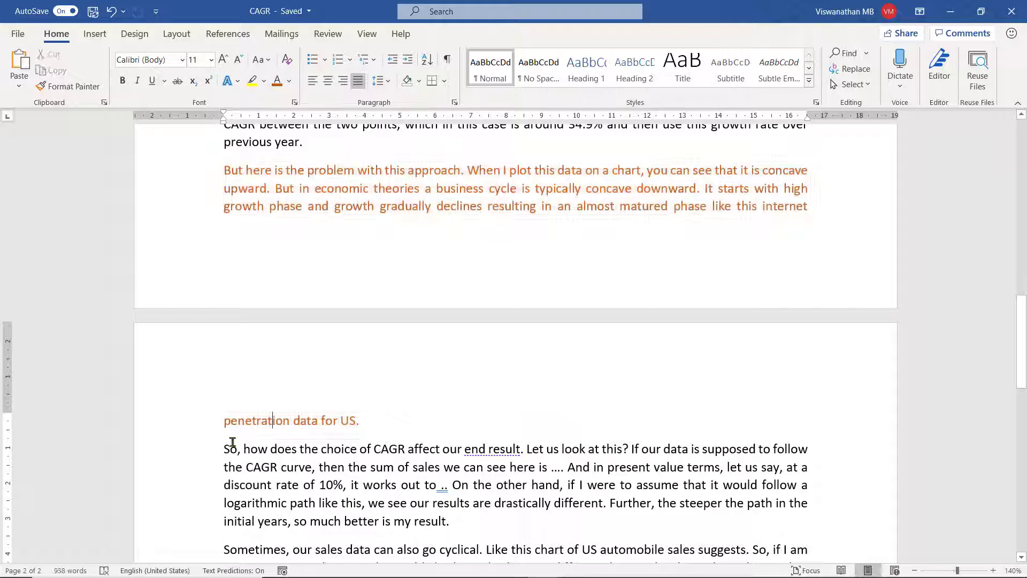
pyautogui.moveTo(225, 420); pyautogui.dragTo(351, 427)
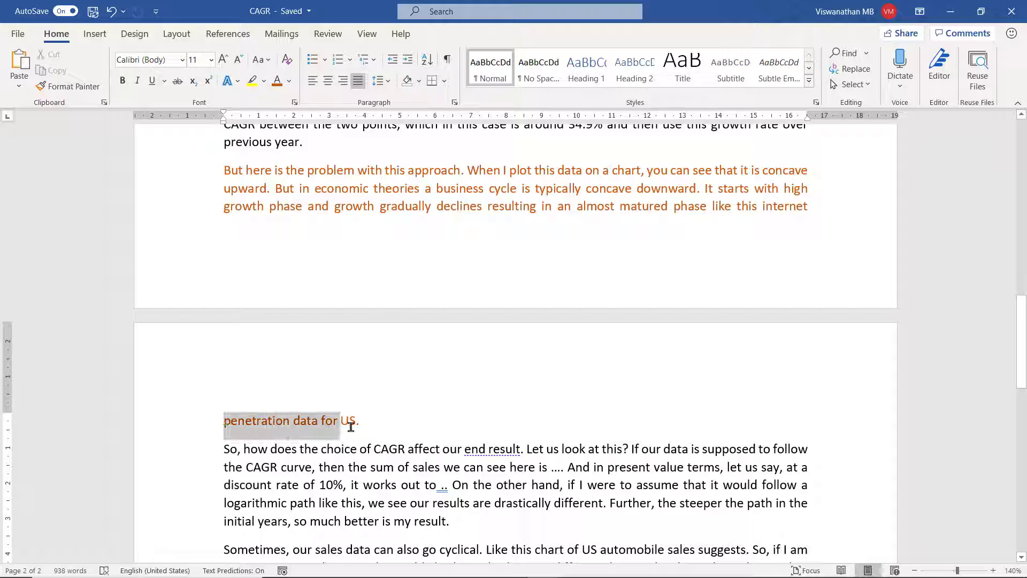
pyautogui.rightClick(321, 191)
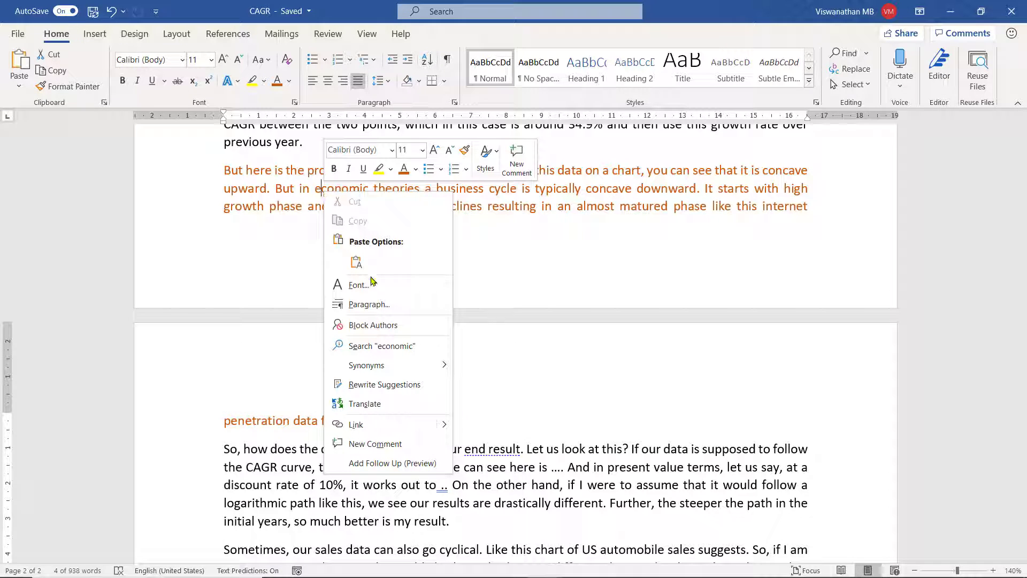
pyautogui.click(369, 304)
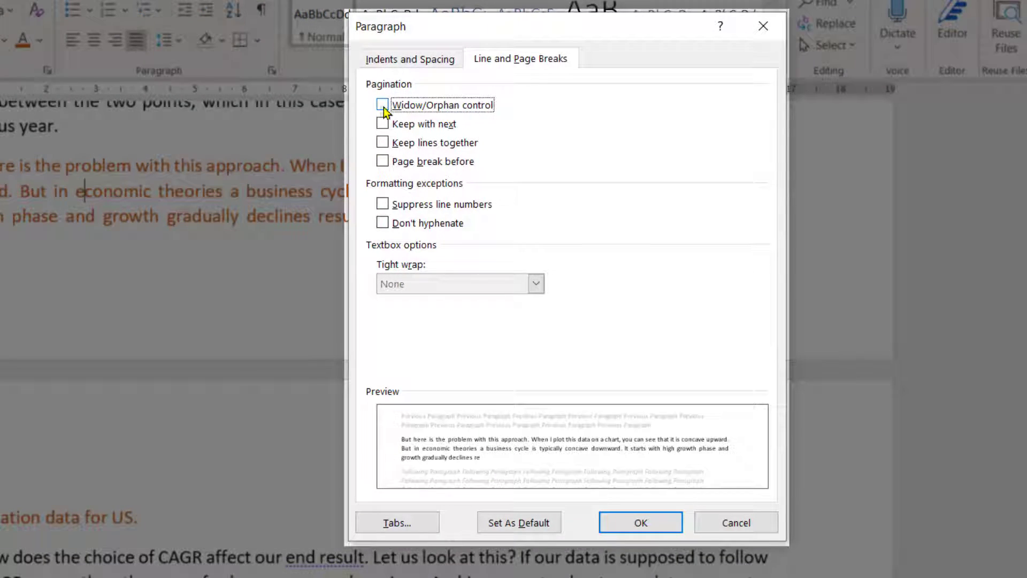
pyautogui.click(383, 106)
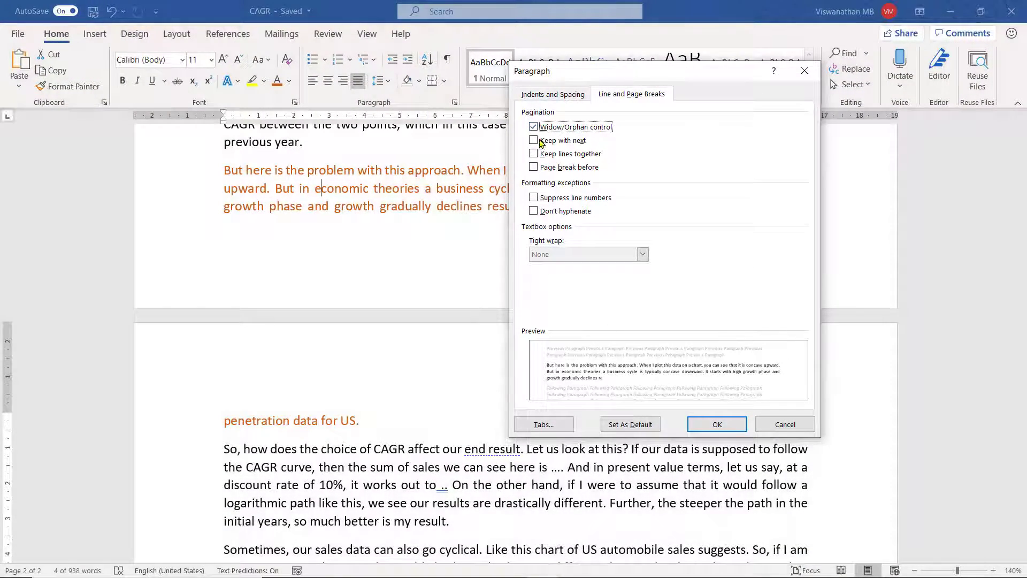
pyautogui.click(704, 423)
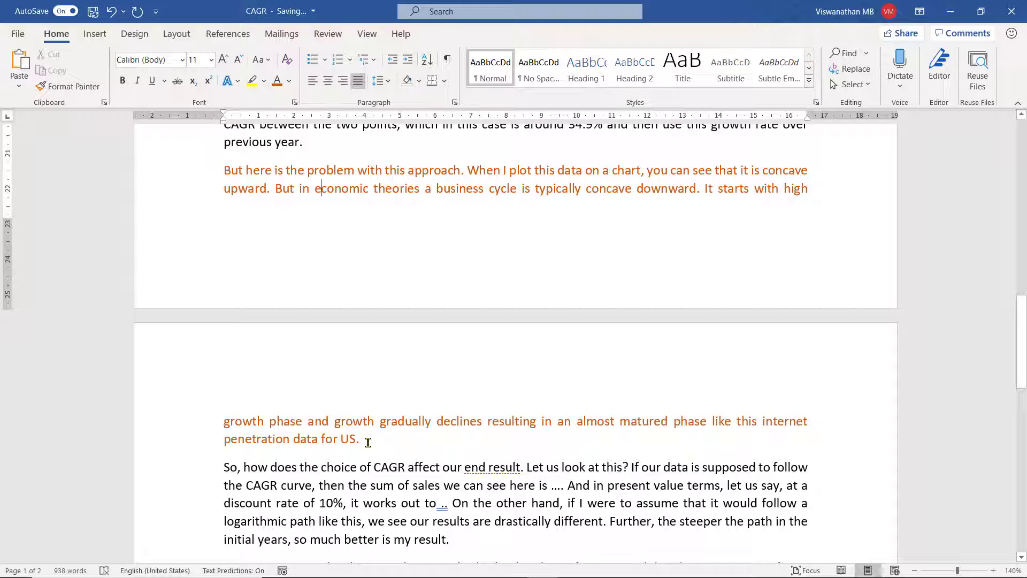
# Step: Examine how the lines of the orange paragraph are divided between the two pages
pyautogui.moveTo(295, 435); pyautogui.dragTo(224, 435)
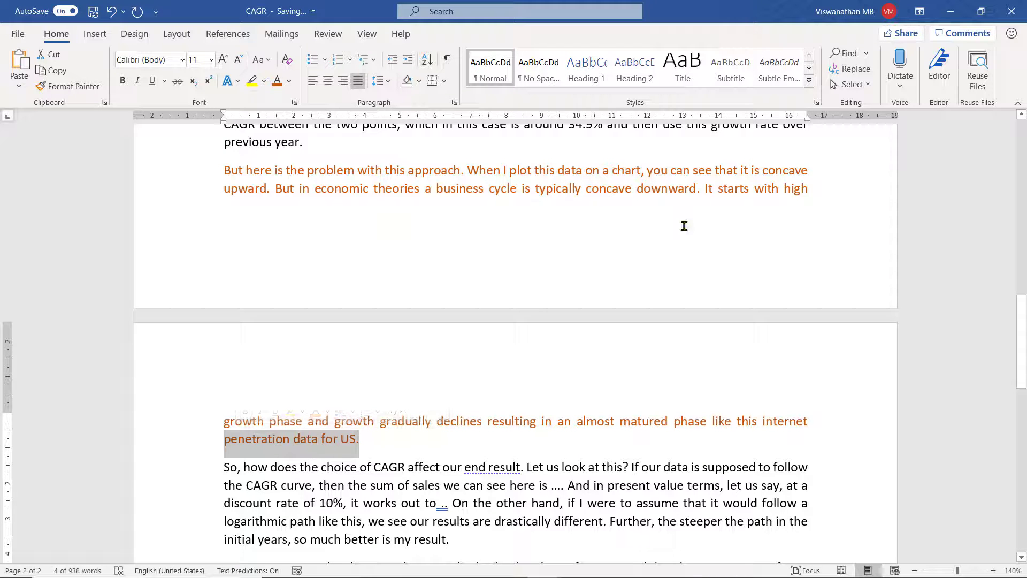
pyautogui.click(405, 422)
pyautogui.tripleClick(347, 439)
pyautogui.click(242, 188)
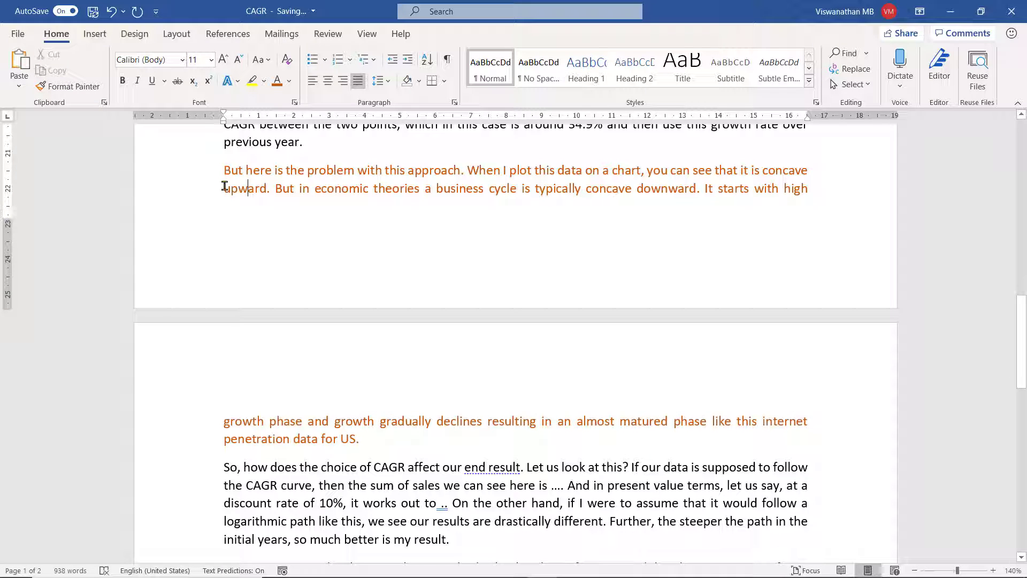
pyautogui.moveTo(224, 194); pyautogui.dragTo(234, 204)
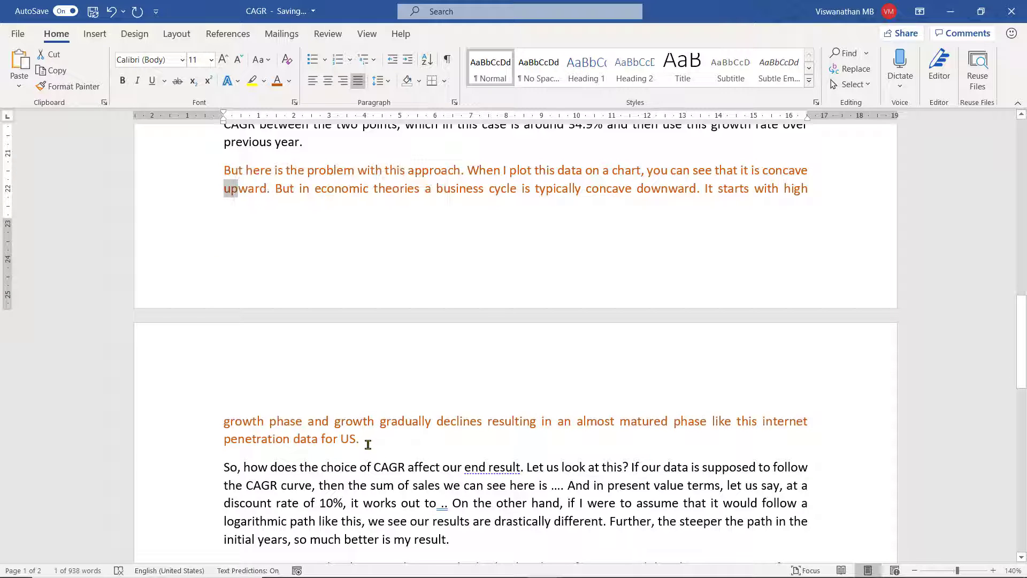
pyautogui.moveTo(362, 440); pyautogui.dragTo(232, 411)
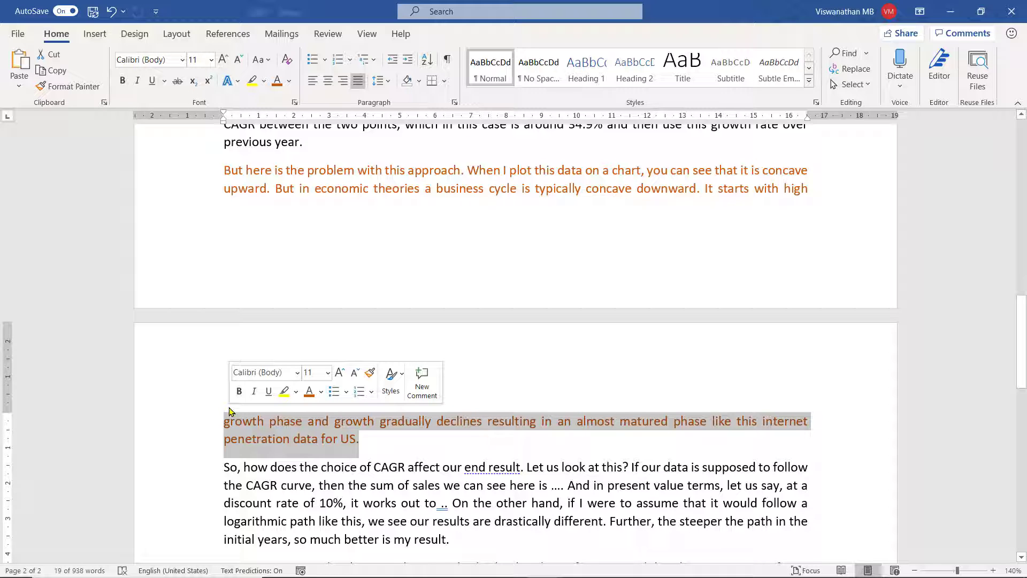
pyautogui.click(359, 439)
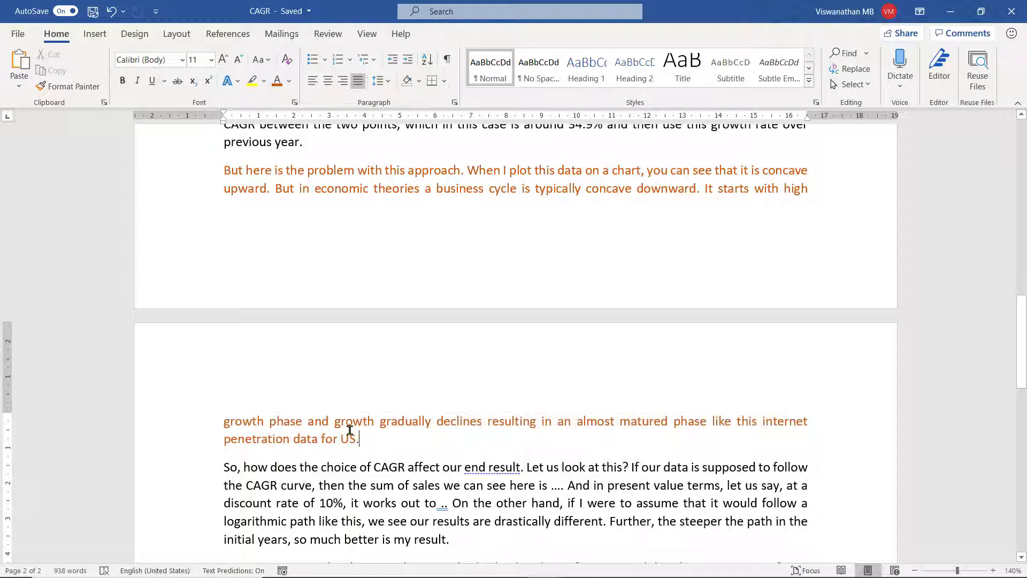
# Step: Turn on "Keep lines together" for the whole orange paragraph, keeping Widow/Orphan control on
pyautogui.moveTo(352, 438); pyautogui.dragTo(223, 171)
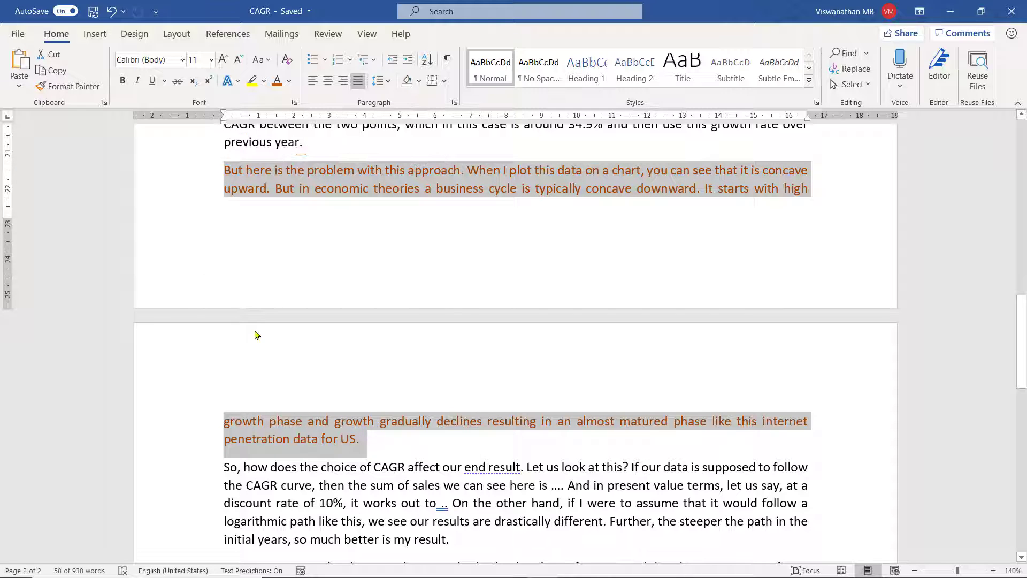
pyautogui.rightClick(325, 185)
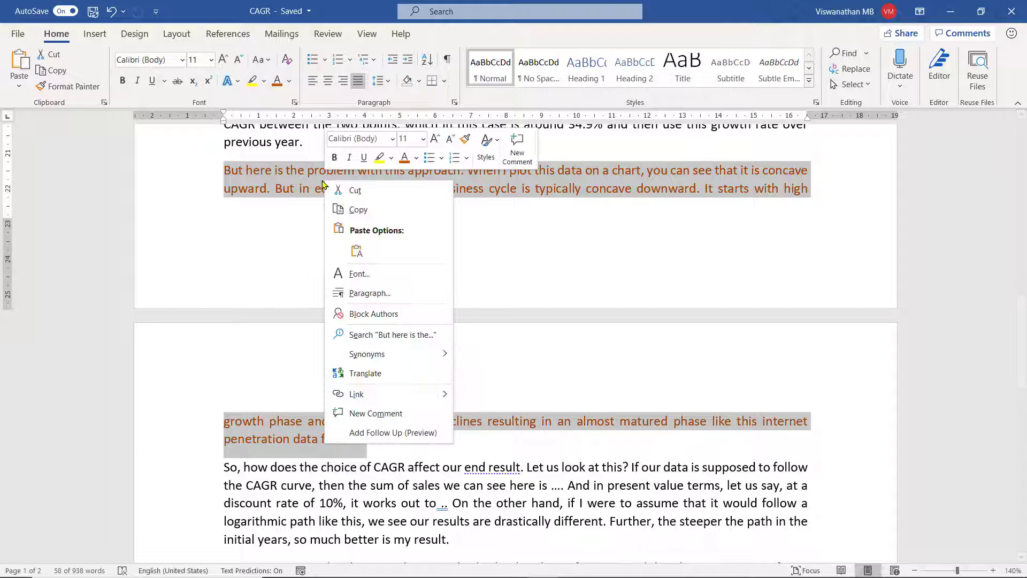
pyautogui.click(370, 292)
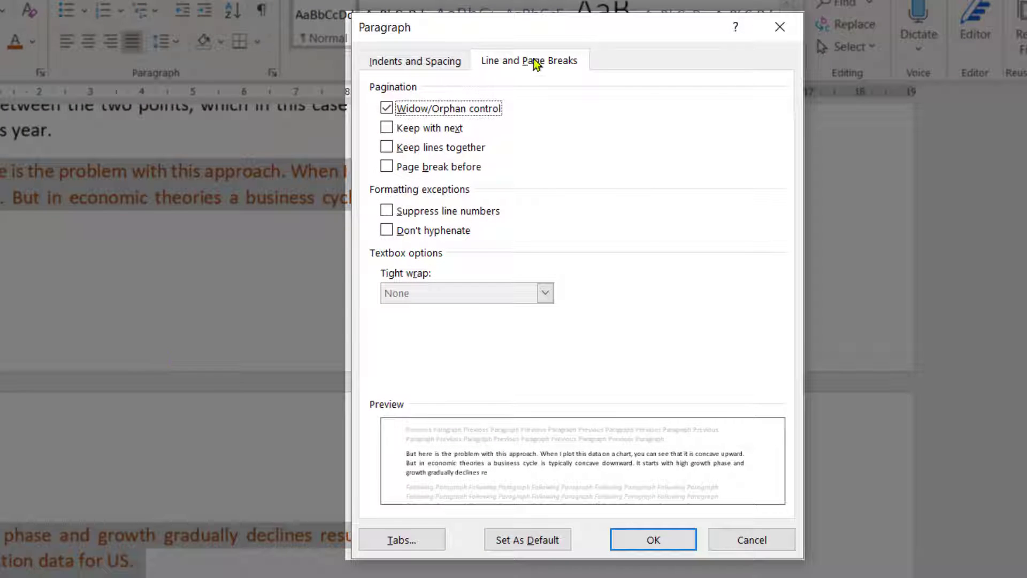
pyautogui.click(389, 148)
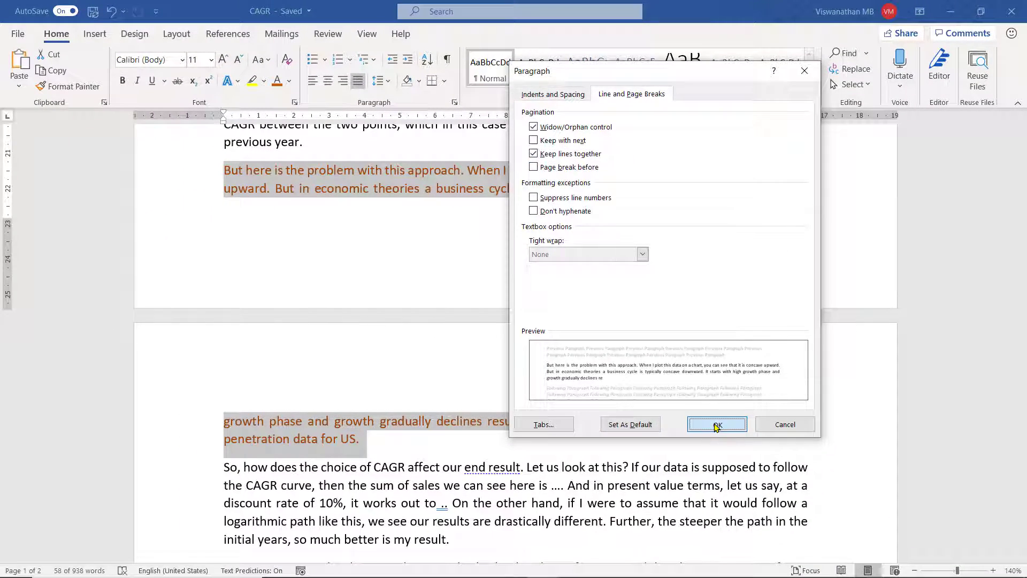
pyautogui.click(717, 425)
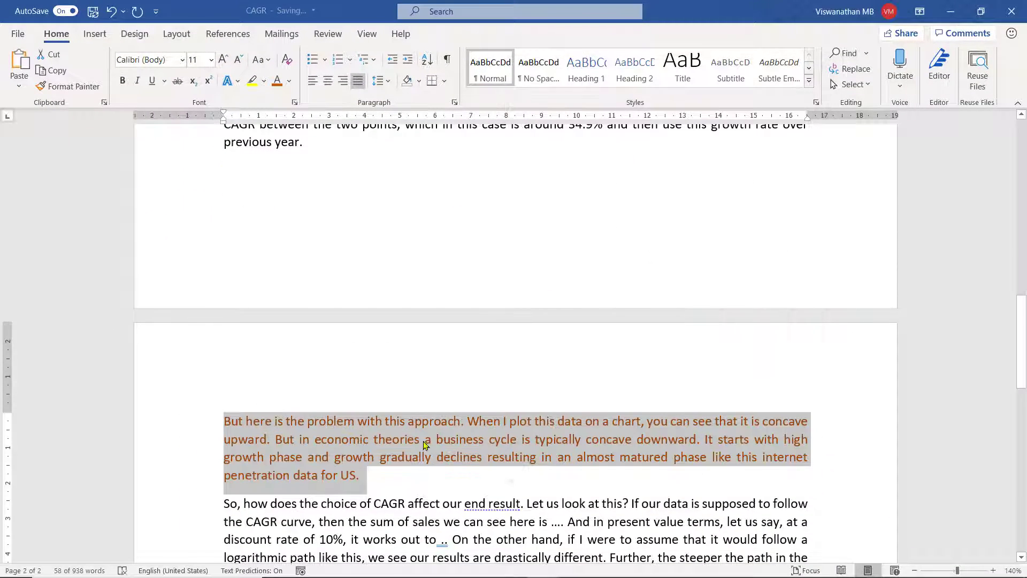
pyautogui.click(398, 456)
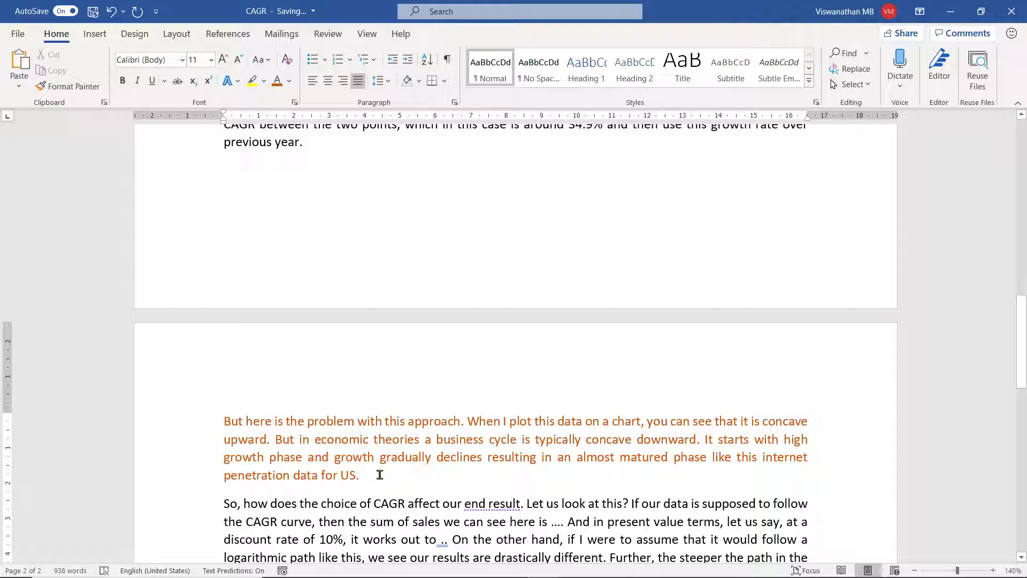
# Step: Delete the paragraph above "But path matters in a lot of cases", check where the orange paragraph moves, and undo the deletion
pyautogui.scroll(3, 376, 470)
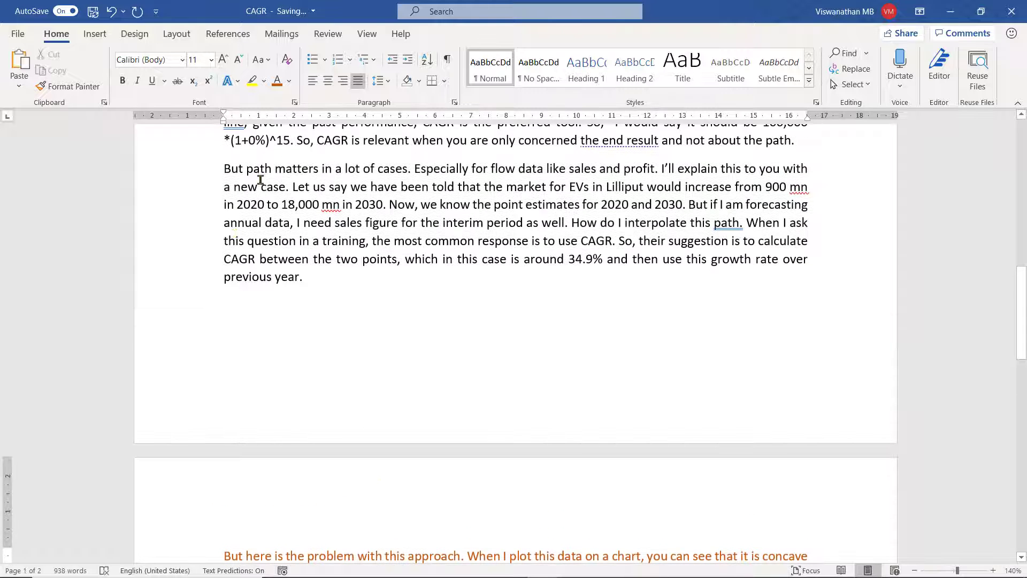
pyautogui.scroll(2, 389, 235)
pyautogui.moveTo(222, 158); pyautogui.dragTo(792, 226)
pyautogui.press('BackSpace')
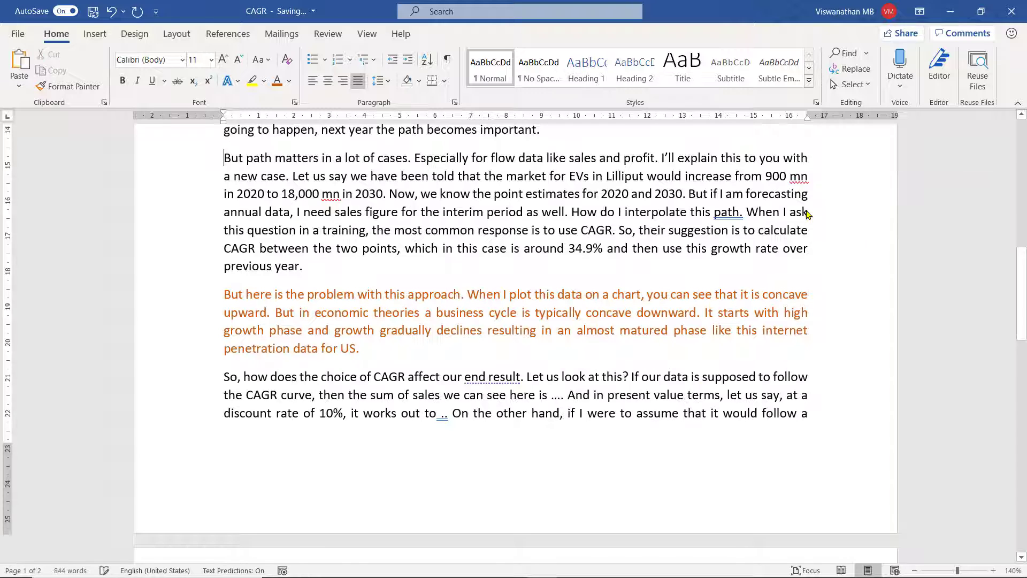
pyautogui.hotkey('ctrl', 'z')
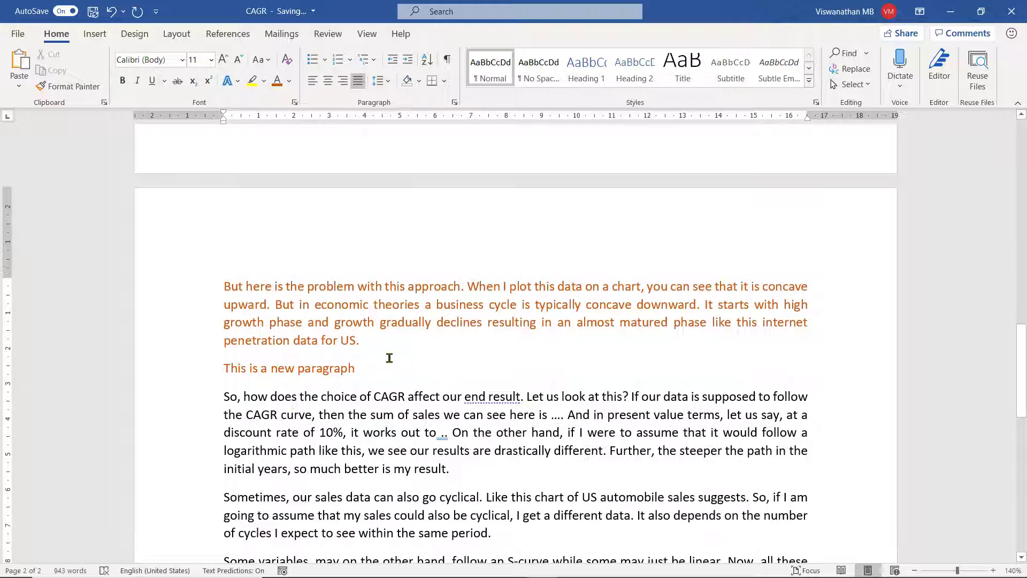
# Step: Review the line and page break options set for the orange paragraph starting "But here is the problem with this approach"
pyautogui.rightClick(378, 303)
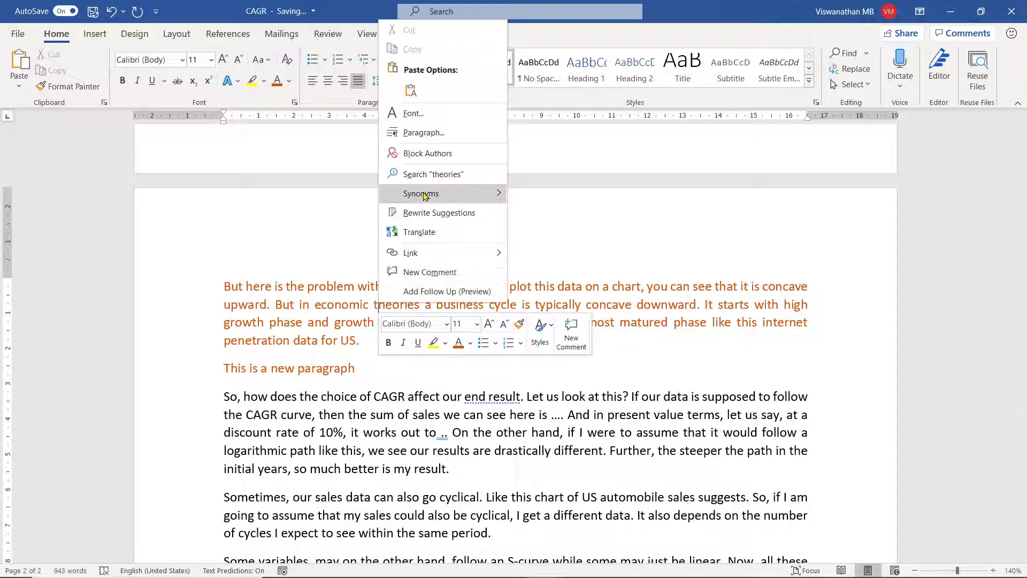
pyautogui.click(423, 133)
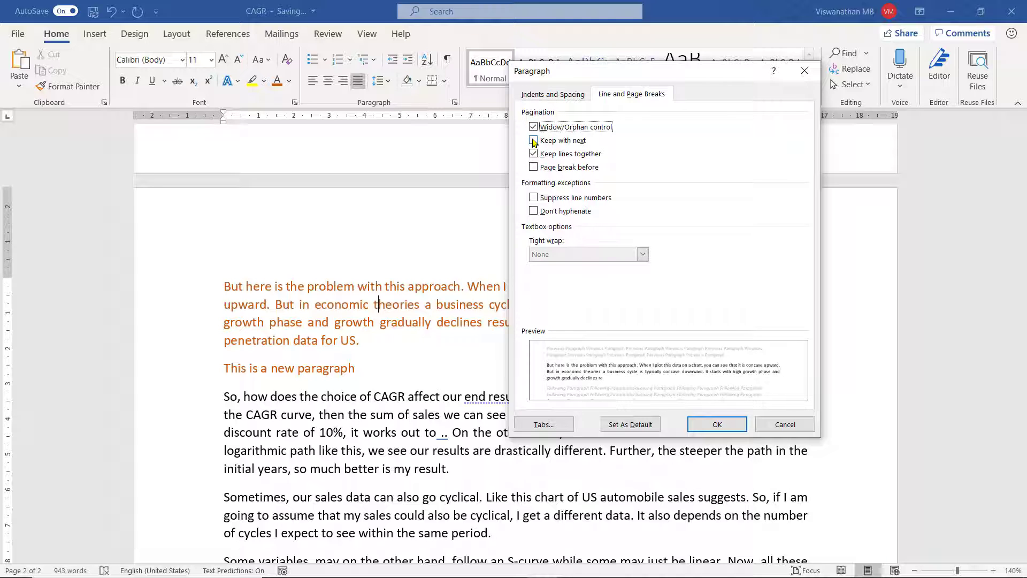
pyautogui.click(704, 426)
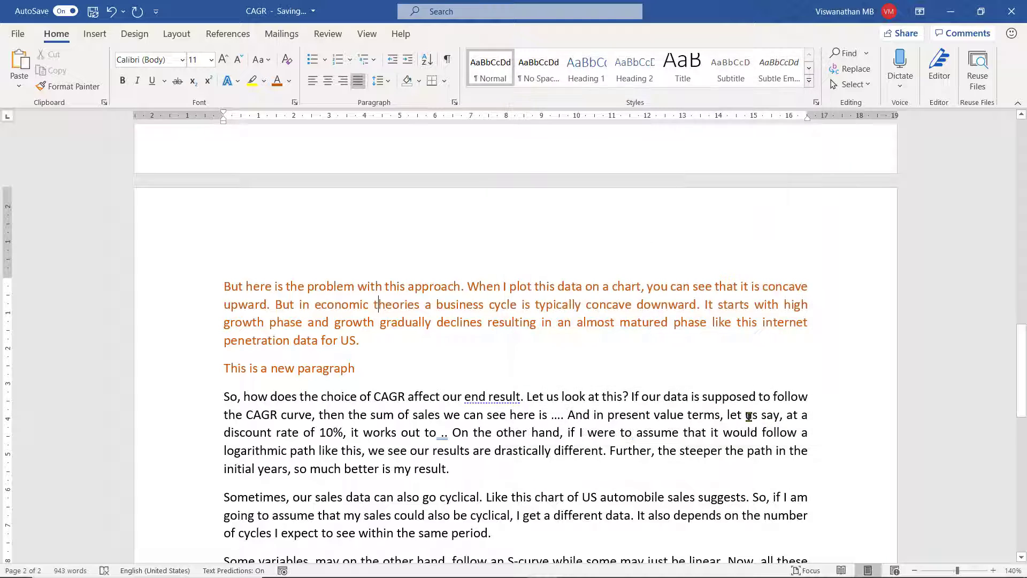
# Step: Open the Normal template from the user's AppData\Roaming\Microsoft\Templates folder
pyautogui.click(19, 34)
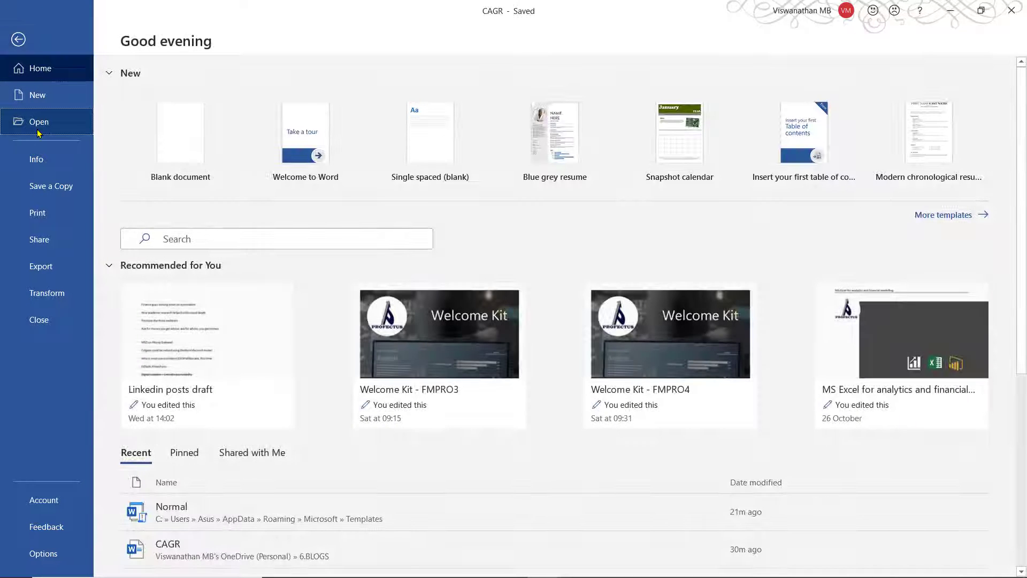
pyautogui.click(38, 121)
pyautogui.click(195, 396)
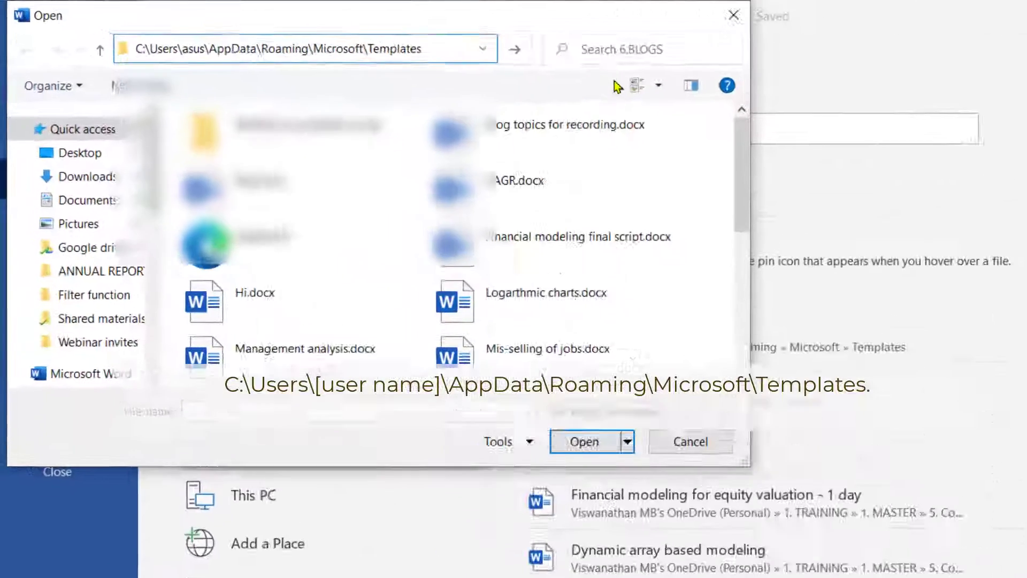
pyautogui.press('Return')
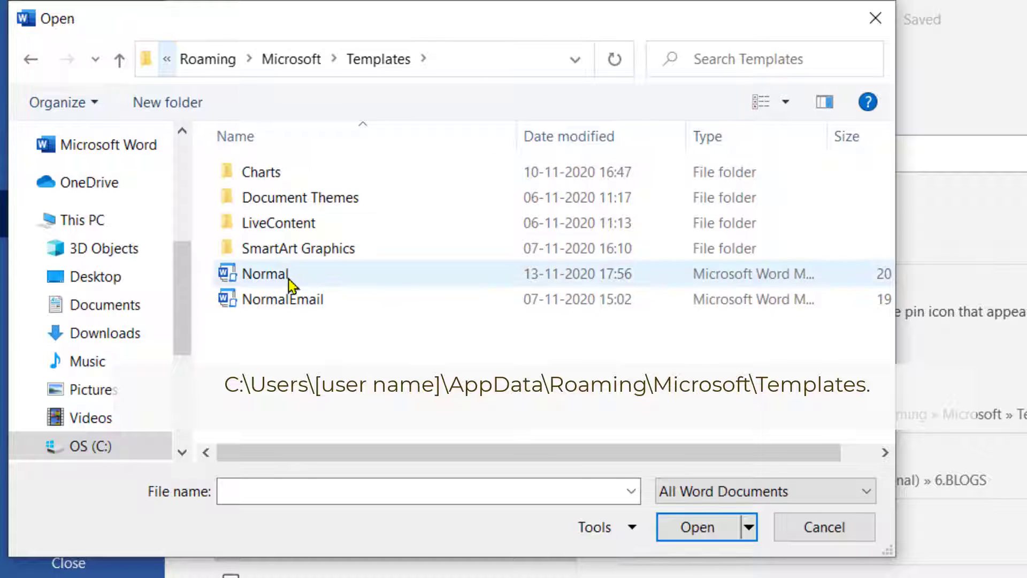
pyautogui.click(288, 276)
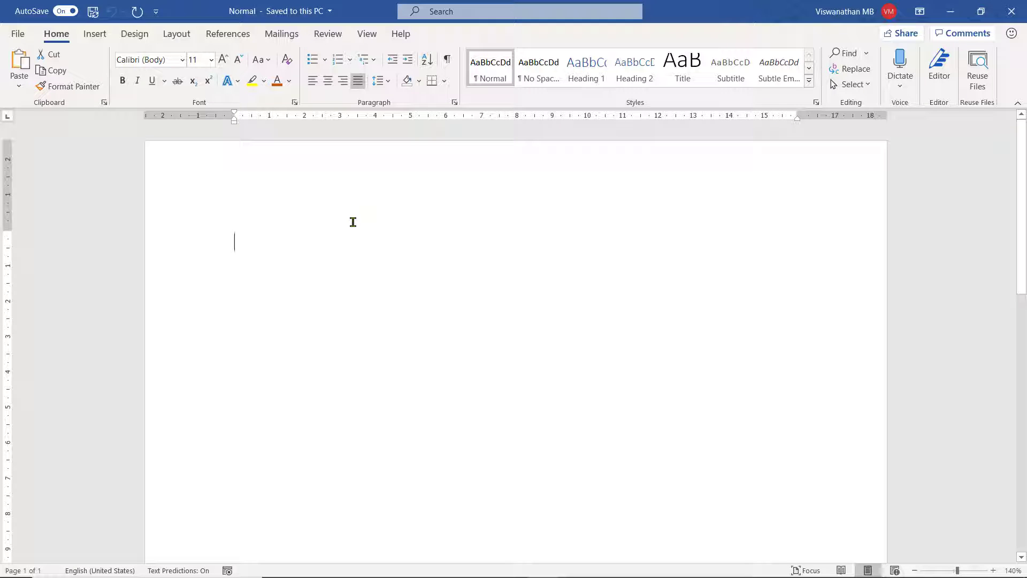
# Step: Turn on "Keep with next" and "Keep lines together" in the Normal template, keeping Widow/Orphan control on, and save and close the template
pyautogui.rightClick(241, 245)
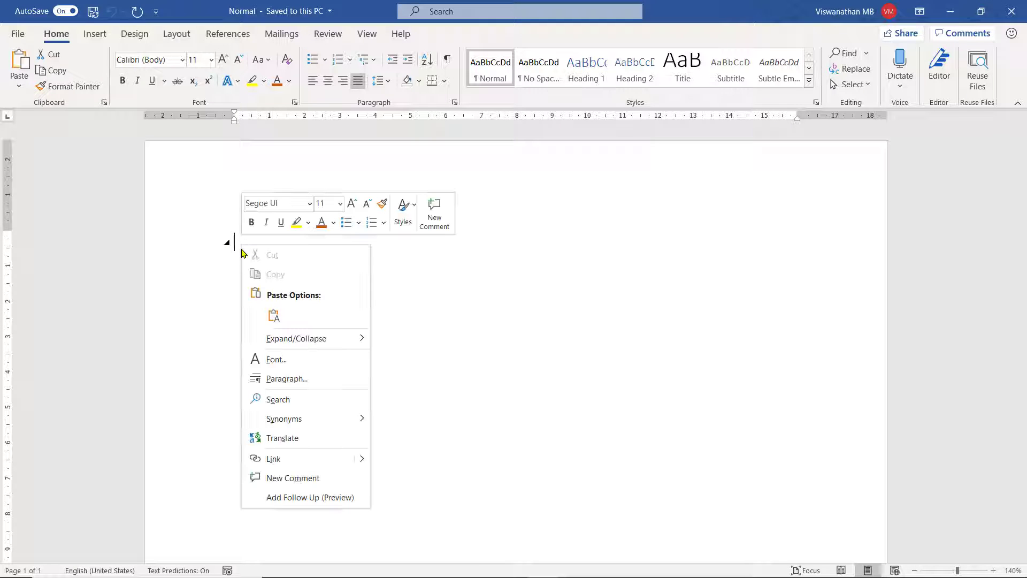
pyautogui.click(300, 384)
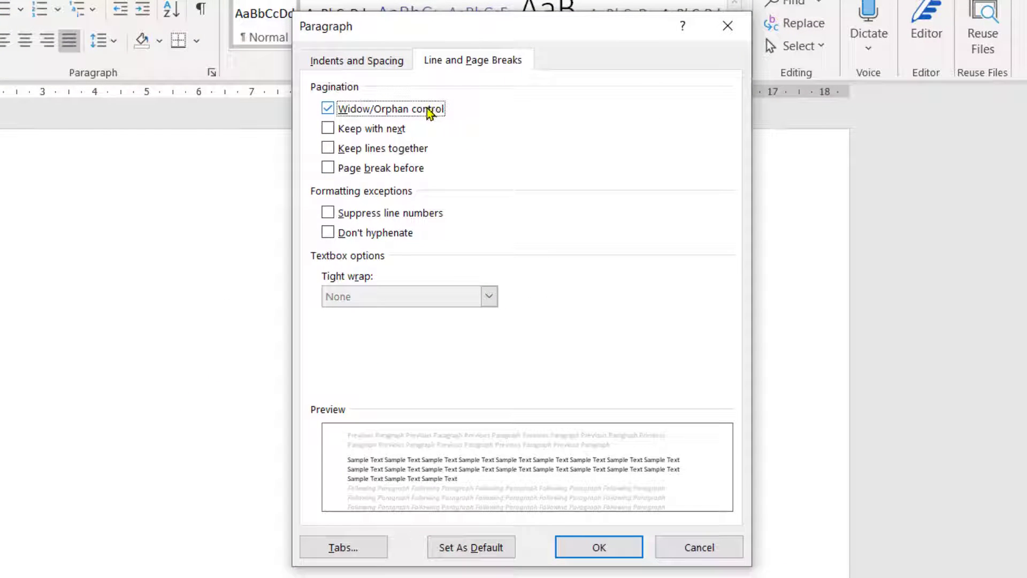
pyautogui.click(378, 133)
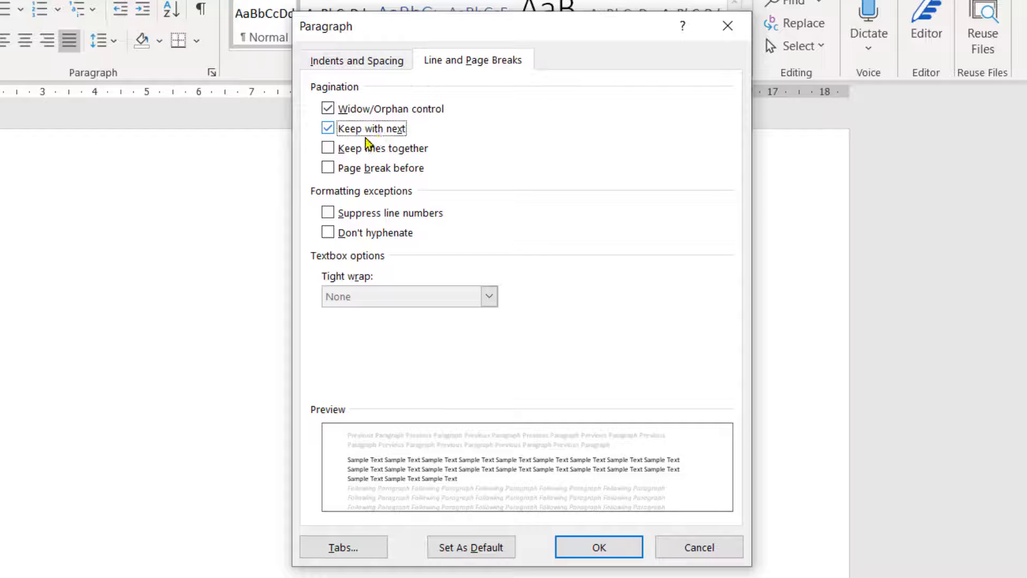
pyautogui.click(327, 150)
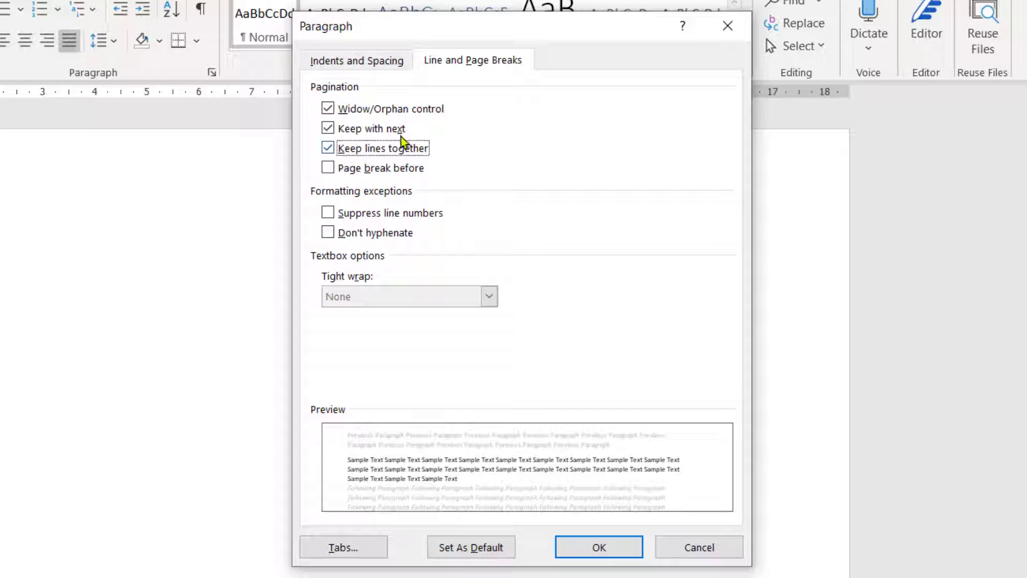
pyautogui.click(594, 552)
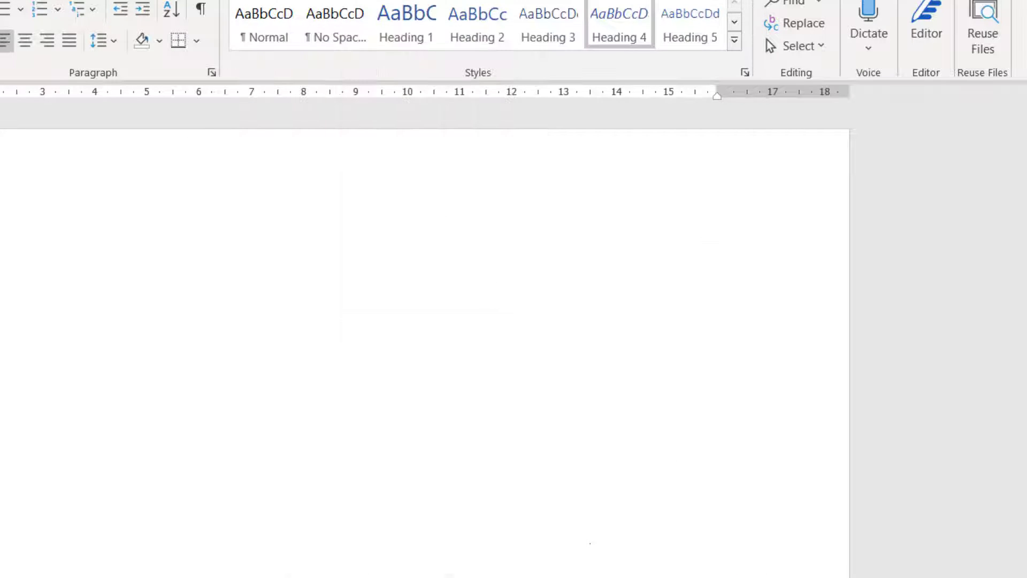
pyautogui.click(94, 12)
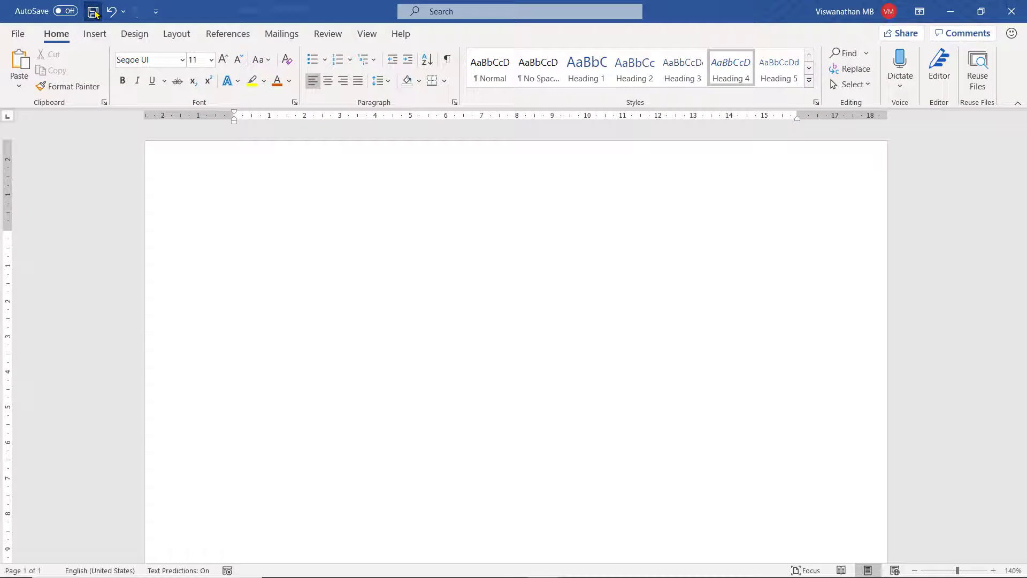
pyautogui.click(1011, 11)
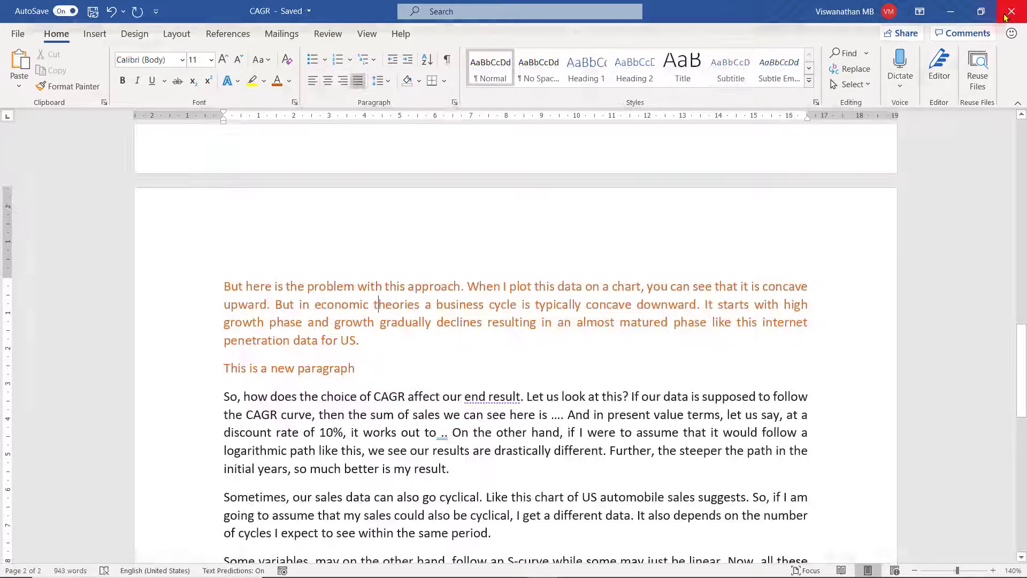
# Step: Create a new blank document and check which line and page break options its paragraph has by default
pyautogui.hotkey('ctrl', 'n')
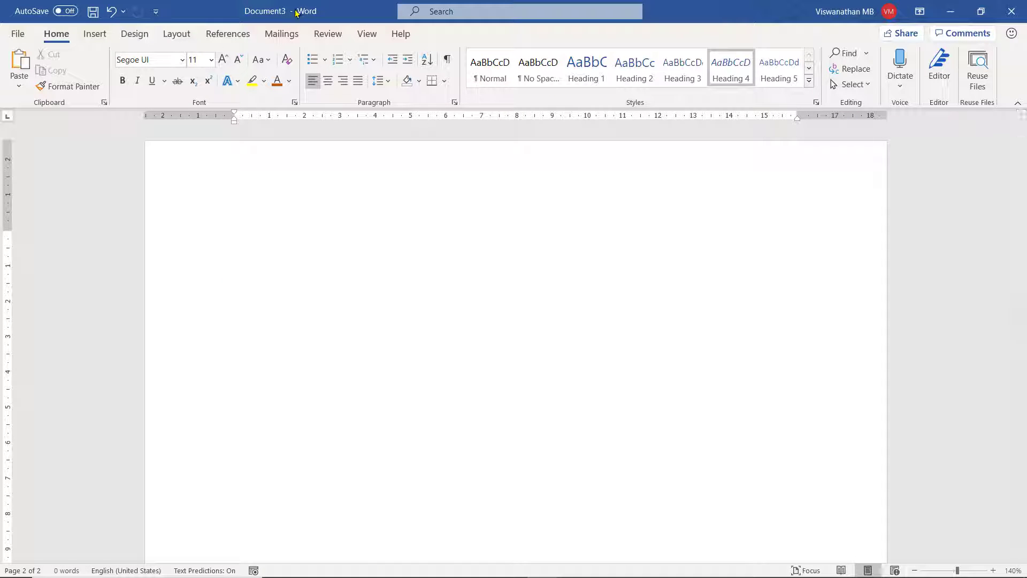
pyautogui.rightClick(239, 245)
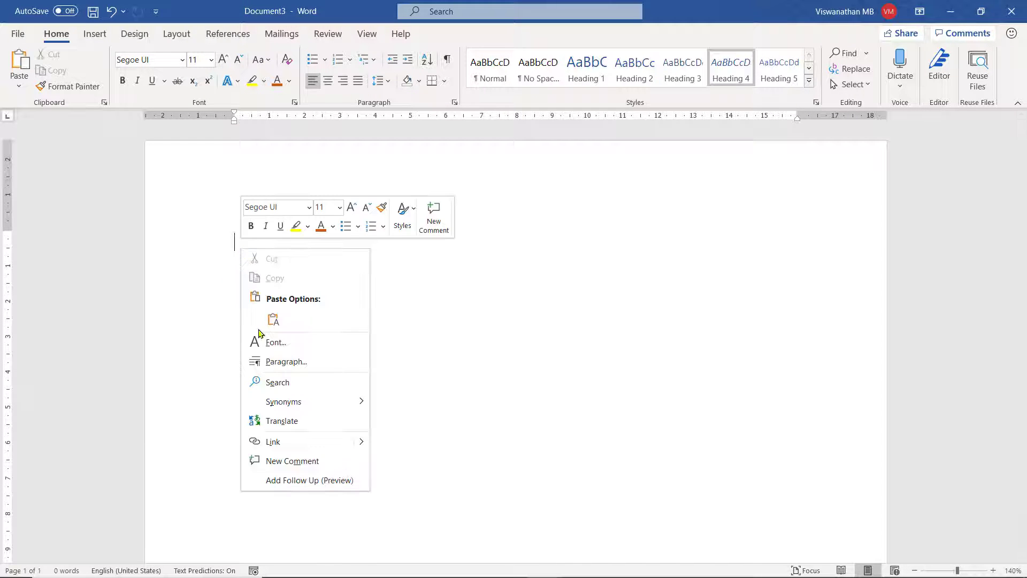
pyautogui.click(286, 363)
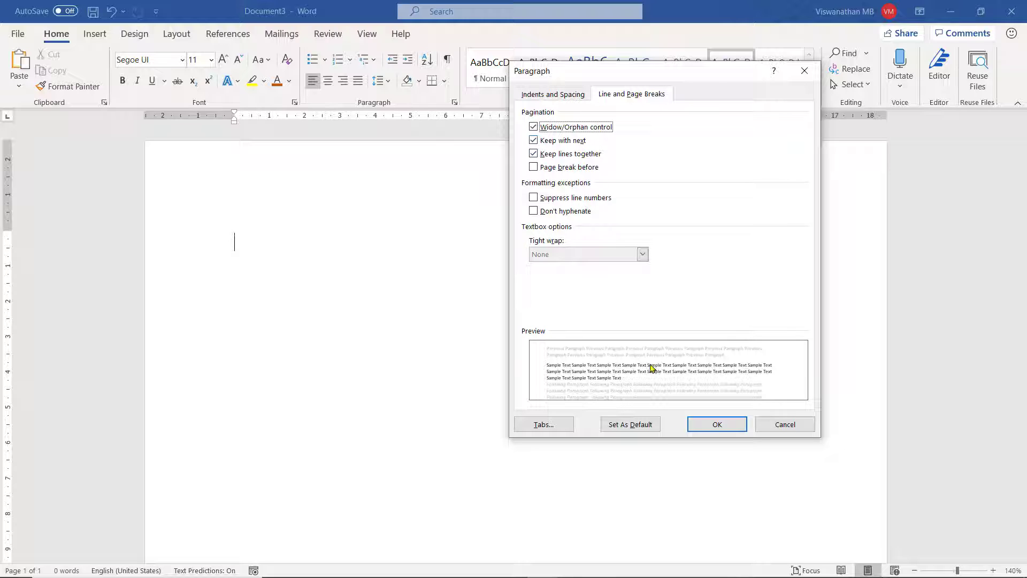
pyautogui.click(716, 425)
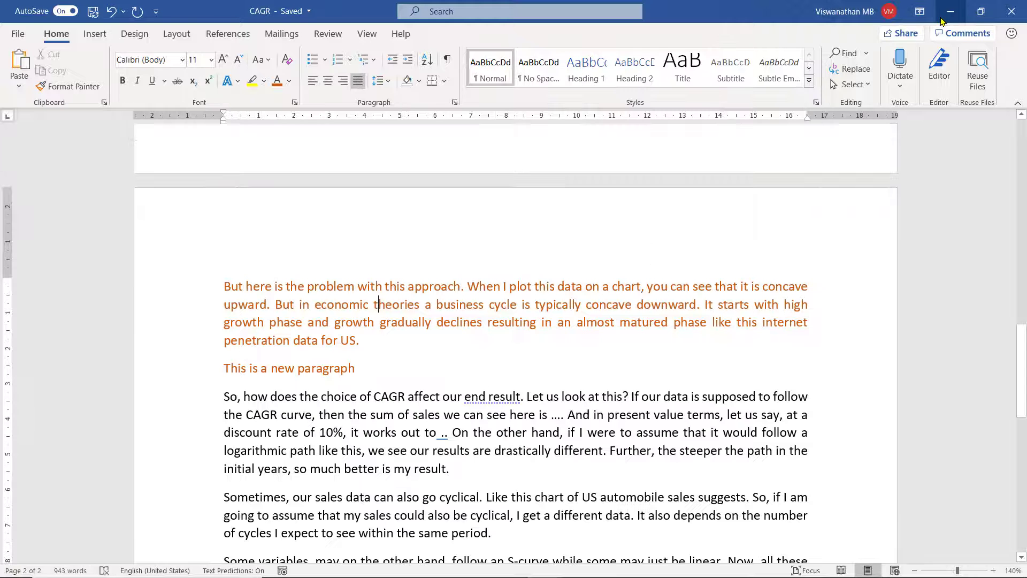